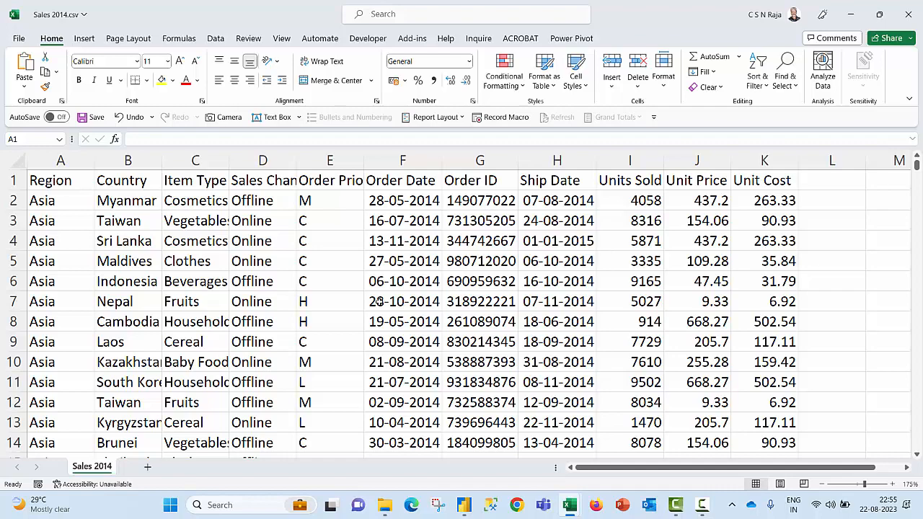
Compare the position of the Order ID column in Sales 2014.csv and Sales 2017.csv.
click(492, 166)
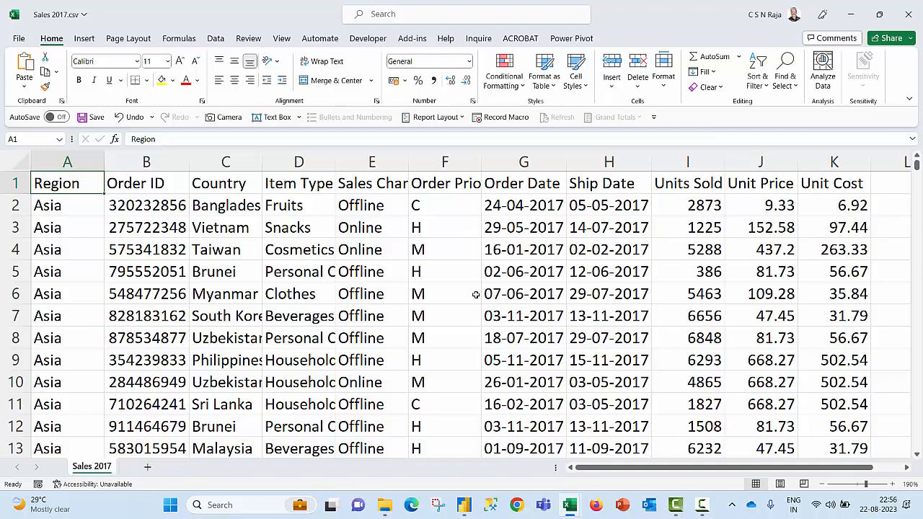
click(167, 164)
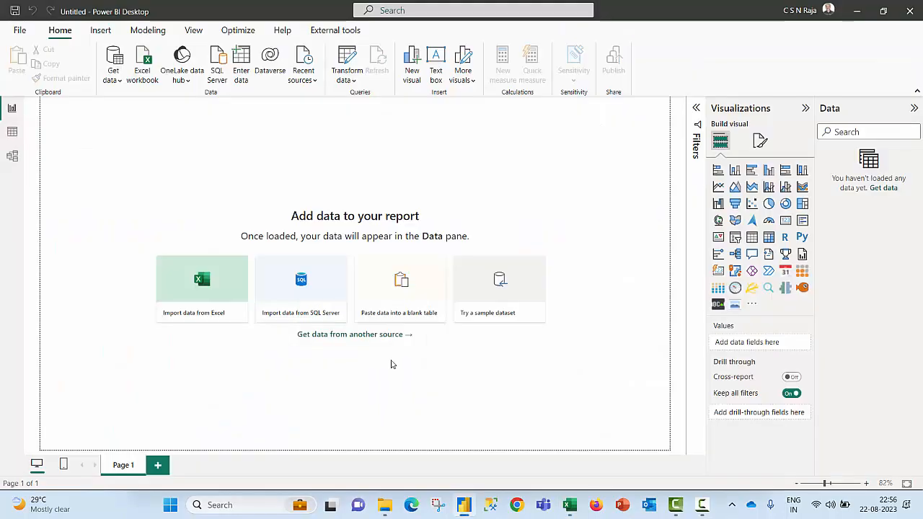
In Power BI Desktop, connect to the Sales folder on the desktop as a Folder data source.
click(113, 79)
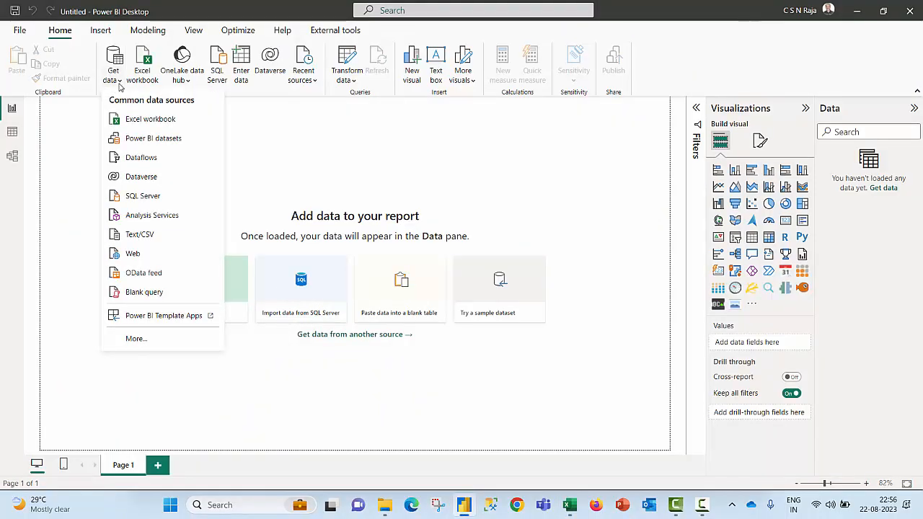
click(134, 336)
click(404, 186)
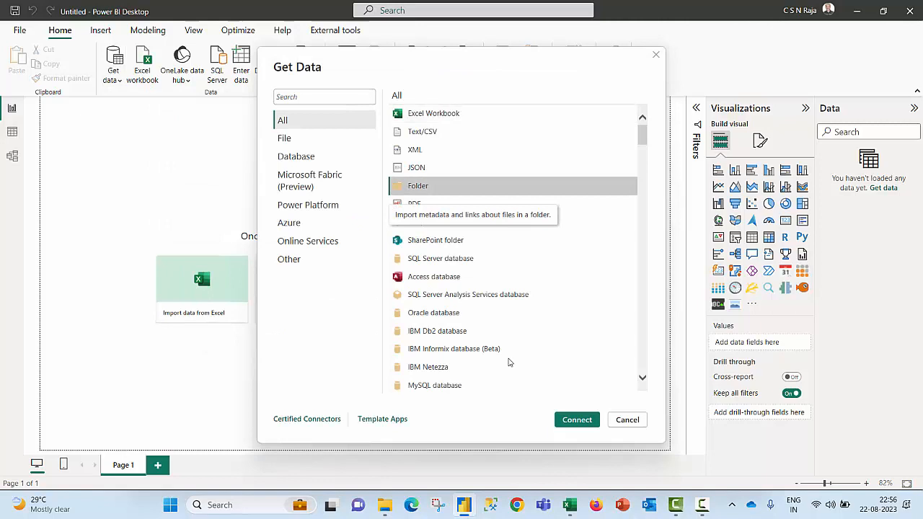
click(569, 421)
scroll(495, 400, down, 3)
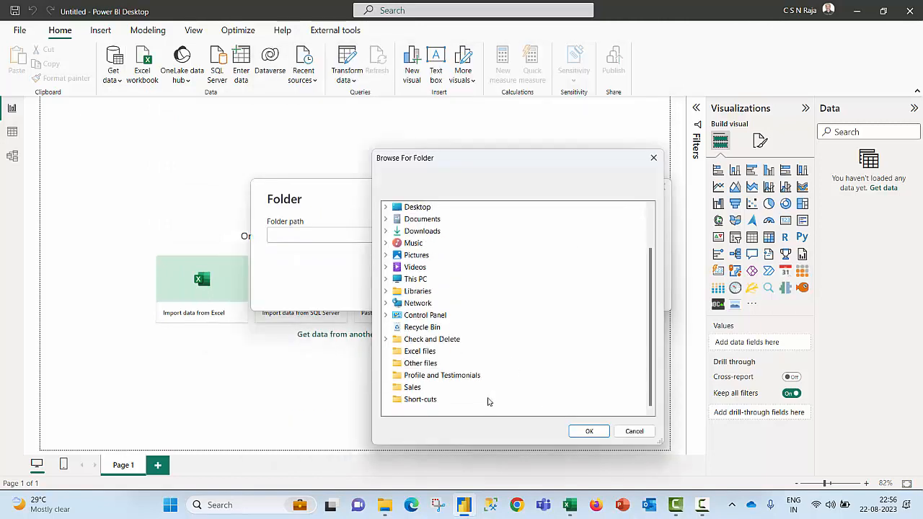
click(417, 387)
click(588, 431)
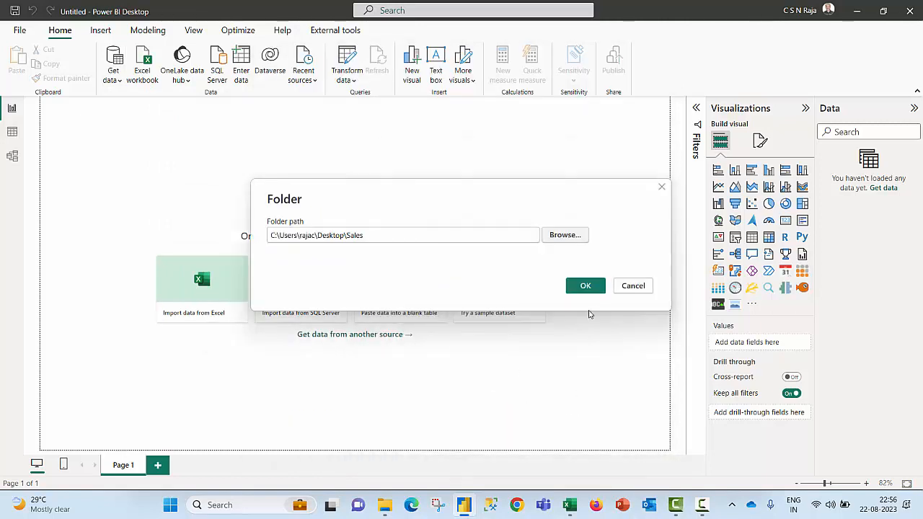
click(585, 286)
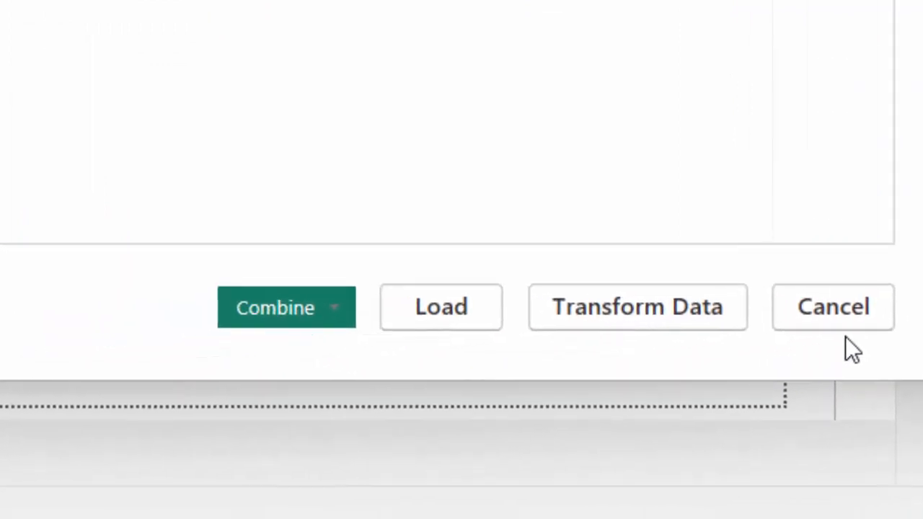
Combine and transform the folder's CSV files using the first file as the sample, skipping files with errors.
click(367, 306)
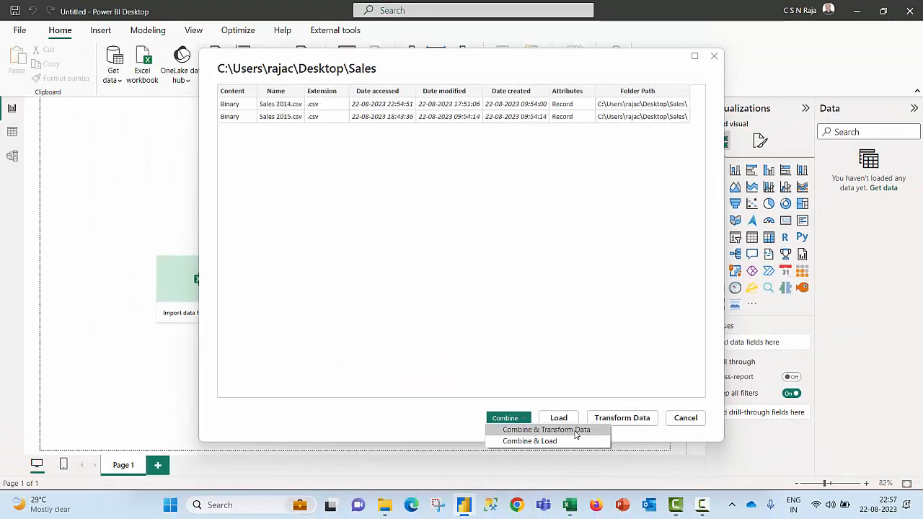
click(575, 431)
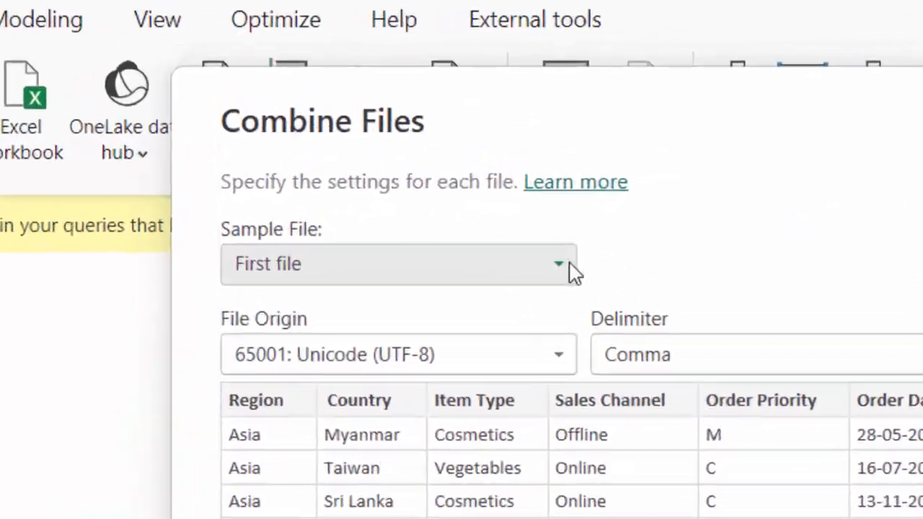
click(344, 123)
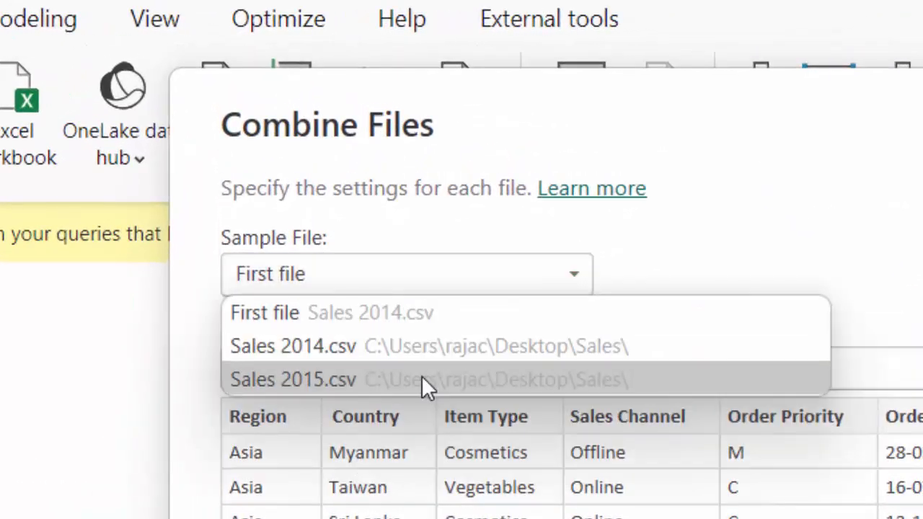
click(652, 276)
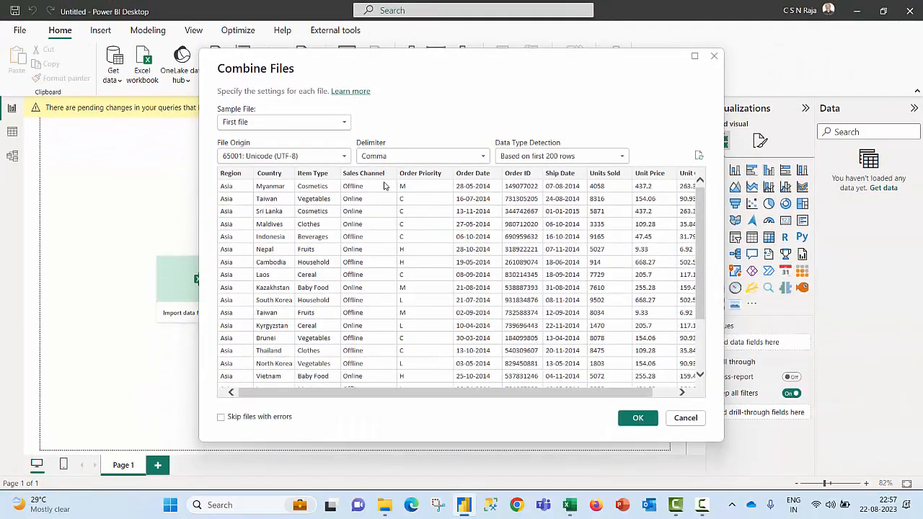
mouse_move(544, 395)
mouse_down()
mouse_move(576, 395)
mouse_move(548, 395)
mouse_up()
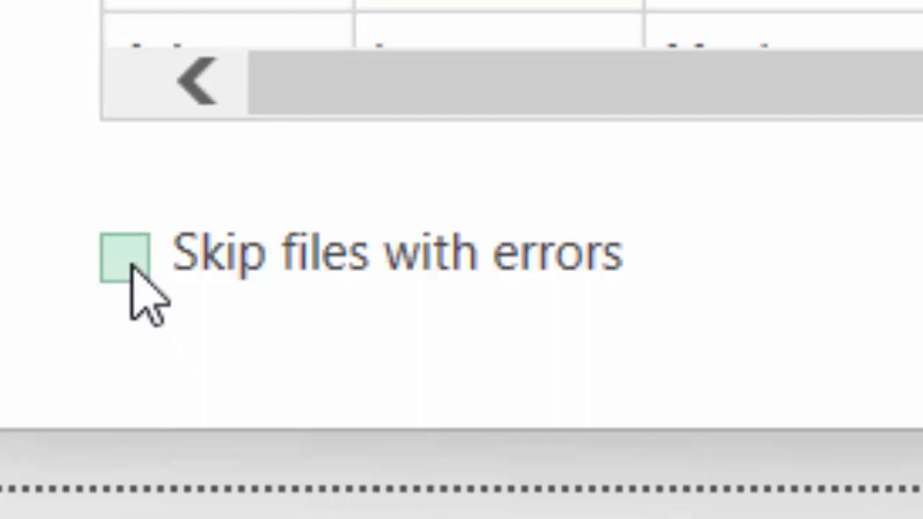
click(131, 266)
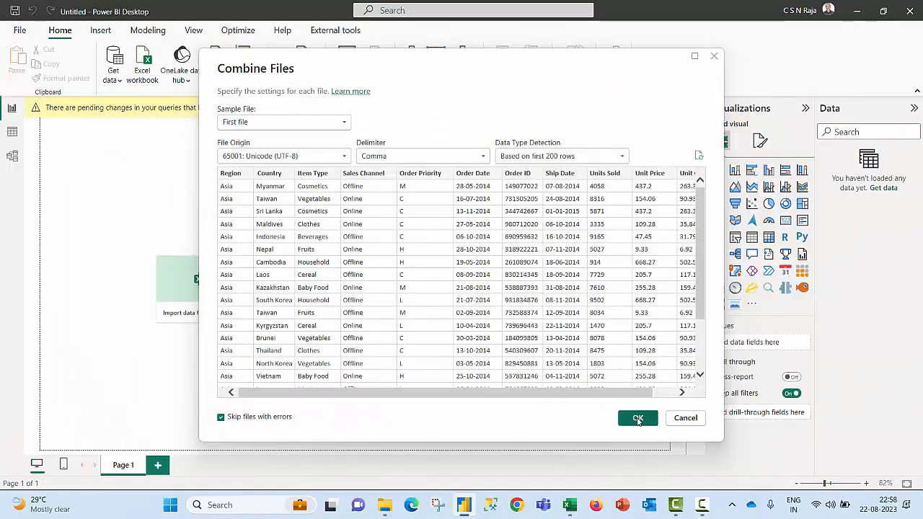
click(638, 420)
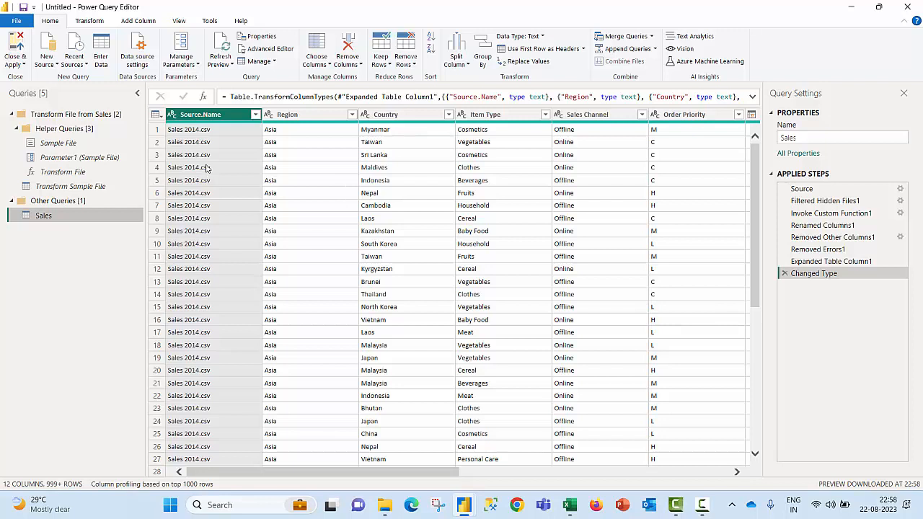
Remove the Source.Name column from the Sales query.
right_click(217, 116)
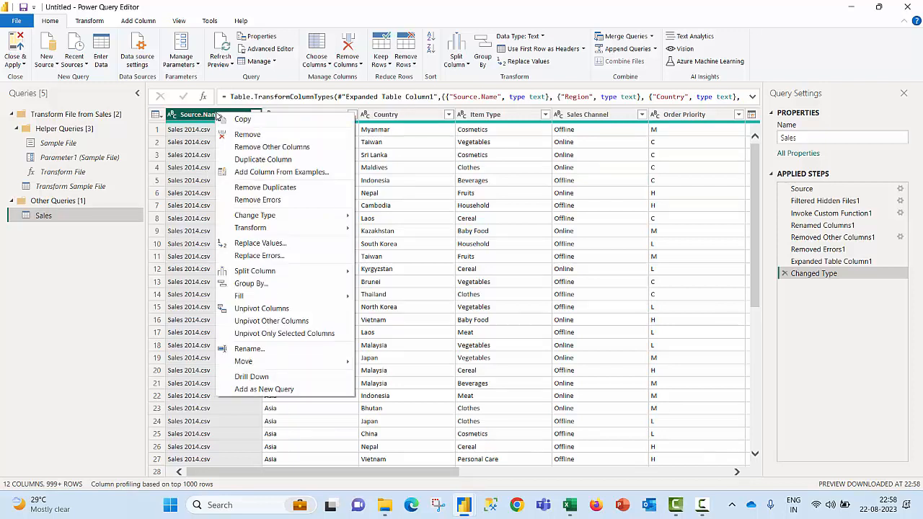
click(245, 135)
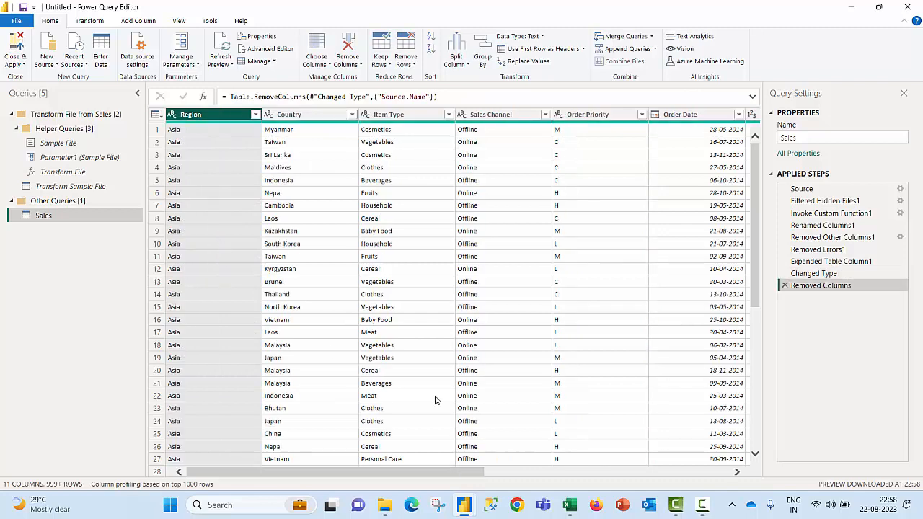
Add a column to the Sales query that subtracts Order Date from Ship Date in days.
drag(474, 473, 630, 479)
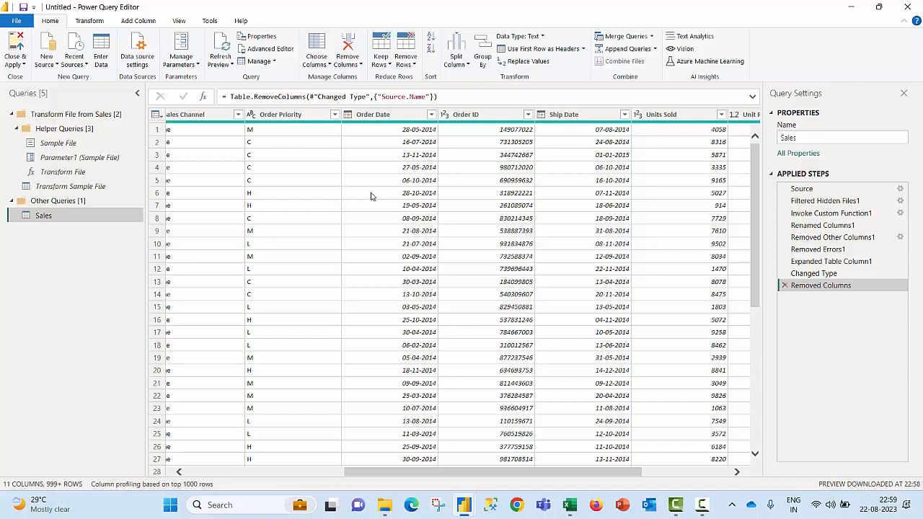
click(577, 118)
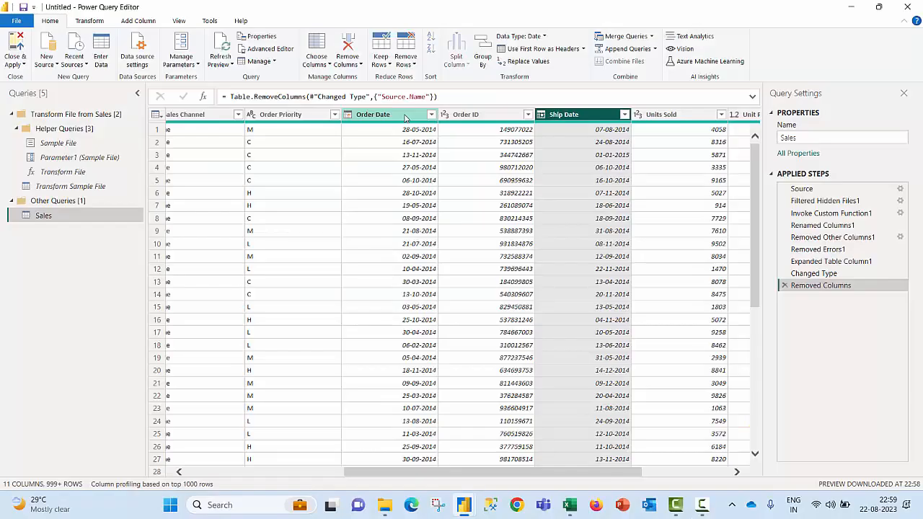
ctrl+click(405, 116)
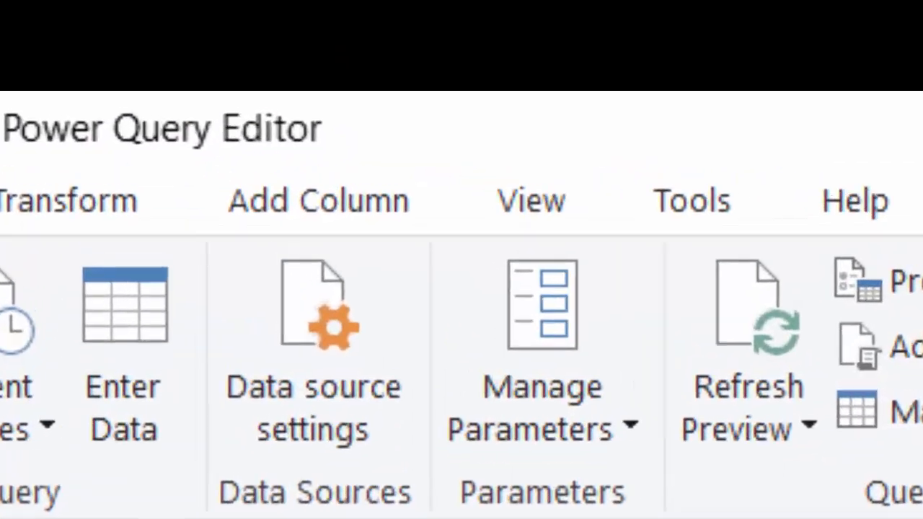
click(360, 231)
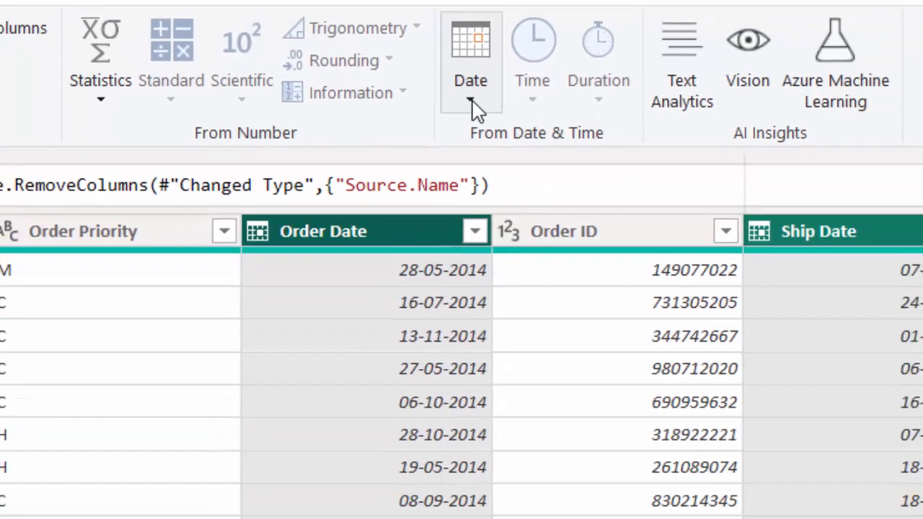
click(508, 140)
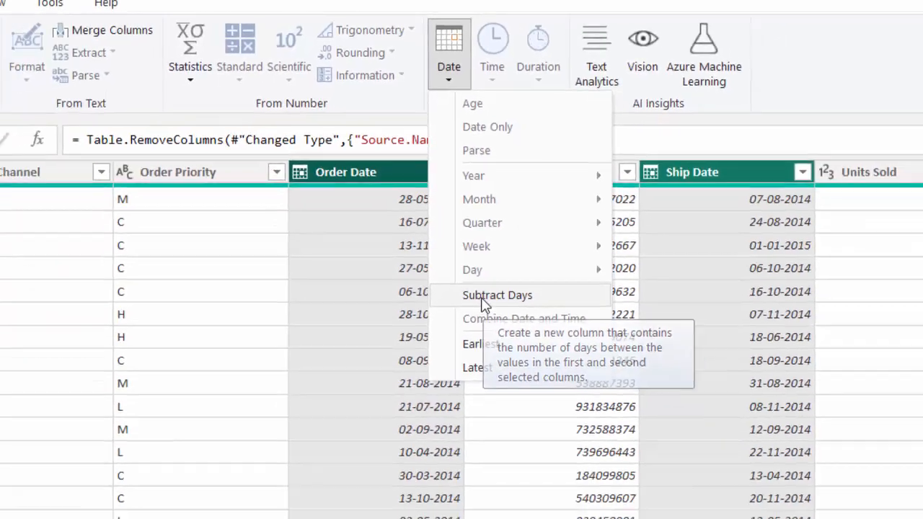
click(517, 401)
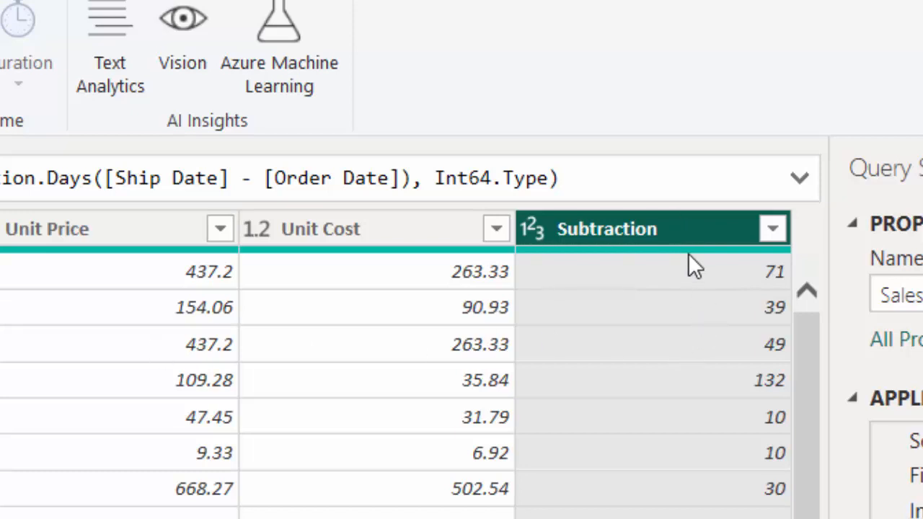
Rename the new date subtraction column as Days for shipment.
double_click(689, 235)
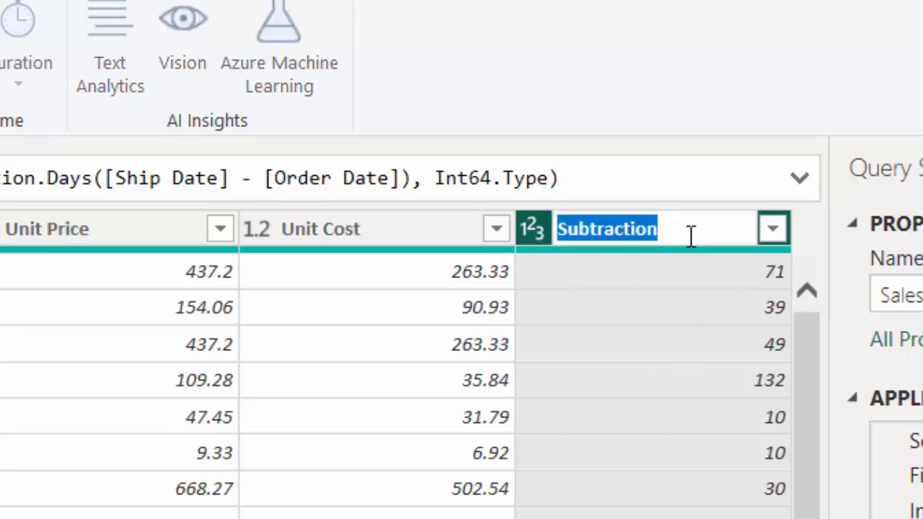
text(Days for shipment)
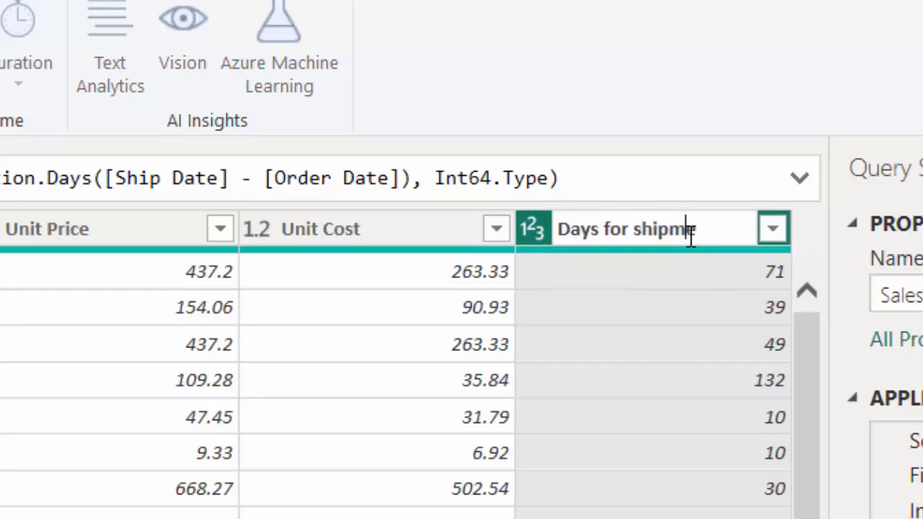
key(Return)
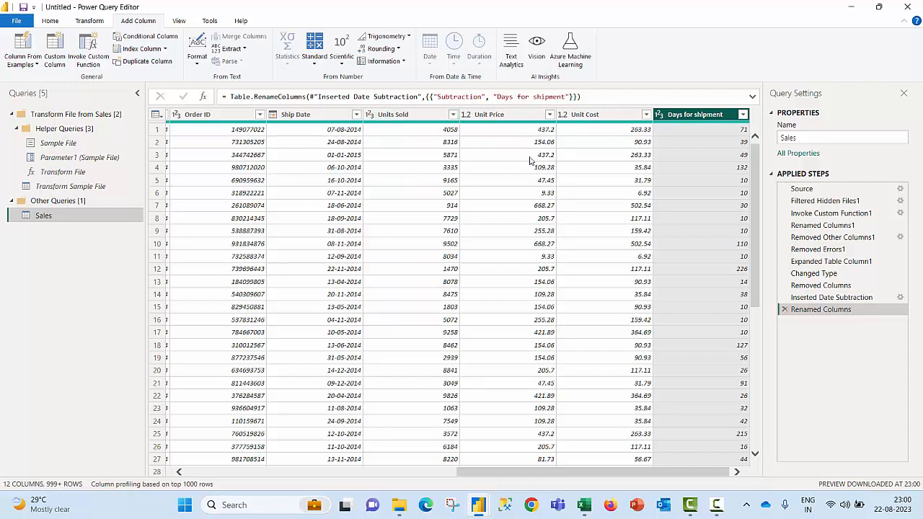
Add a column that multiplies Unit Price by Units Sold.
click(508, 119)
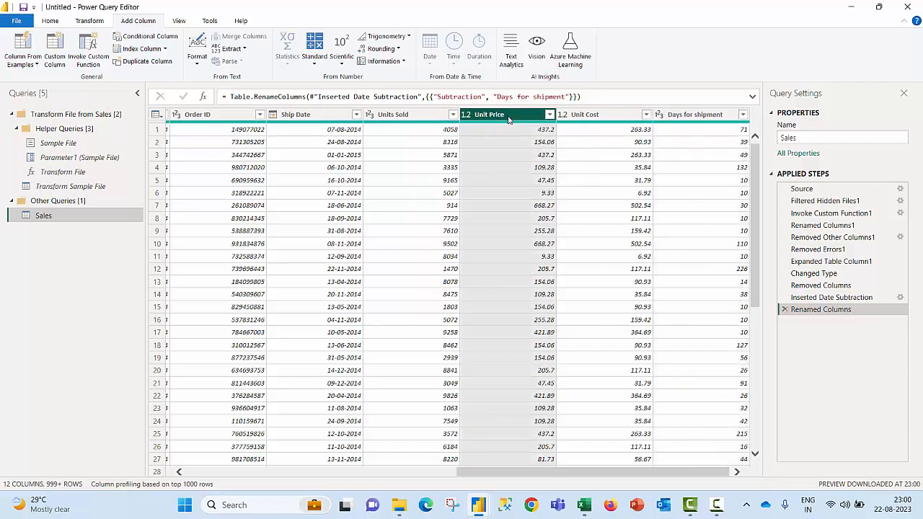
ctrl+click(414, 117)
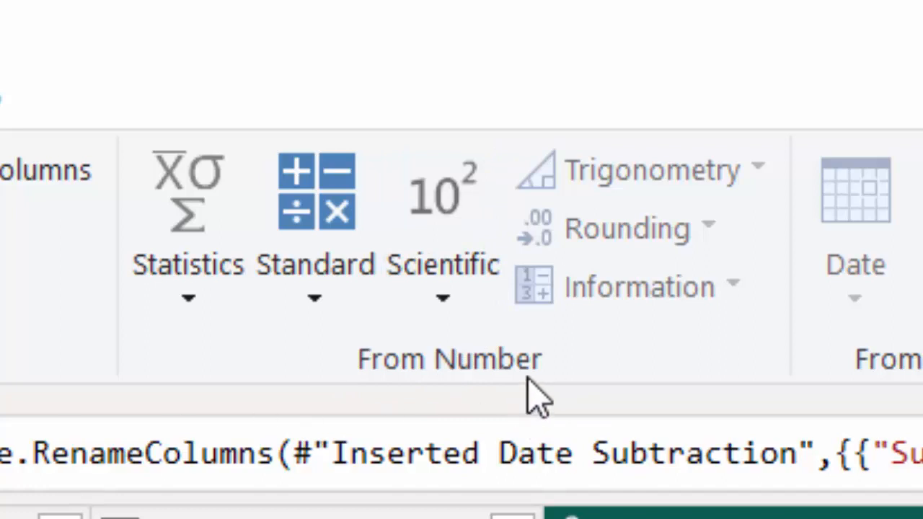
click(315, 306)
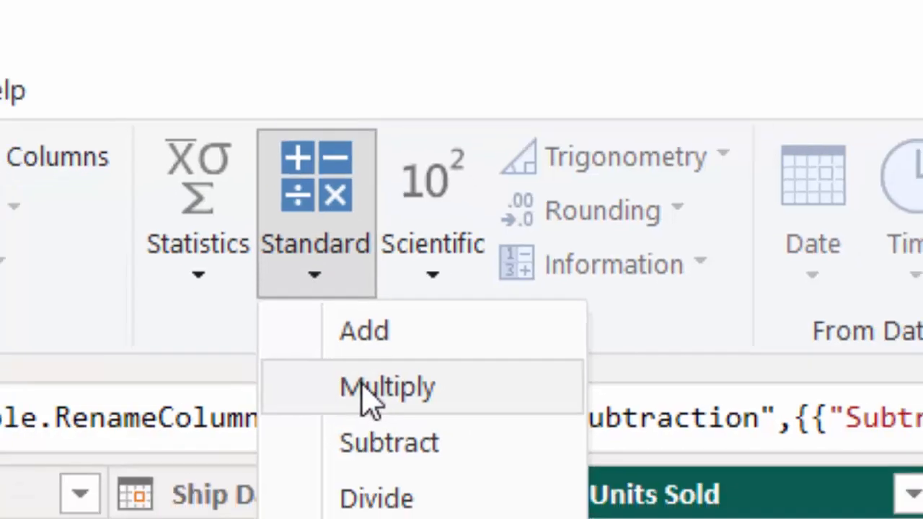
click(371, 431)
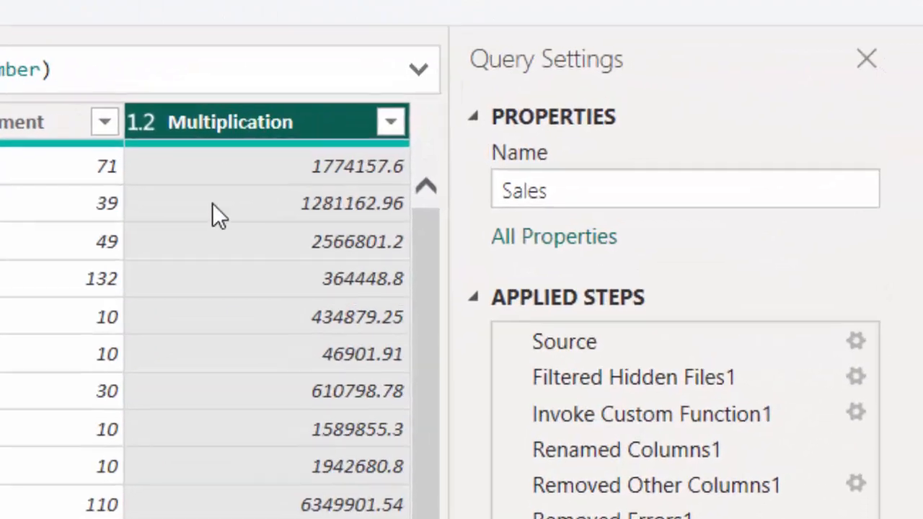
Rename the new price multiplication column as Revenue.
double_click(697, 114)
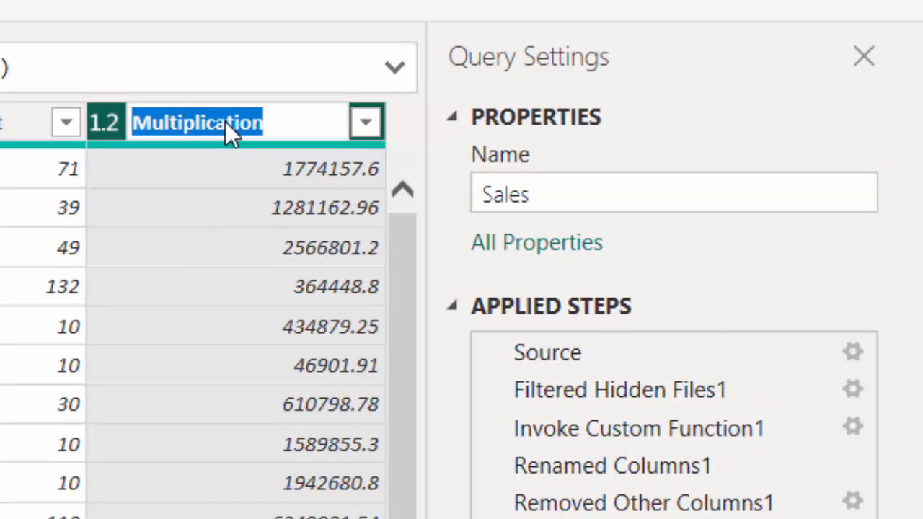
text(Revenue)
key(Return)
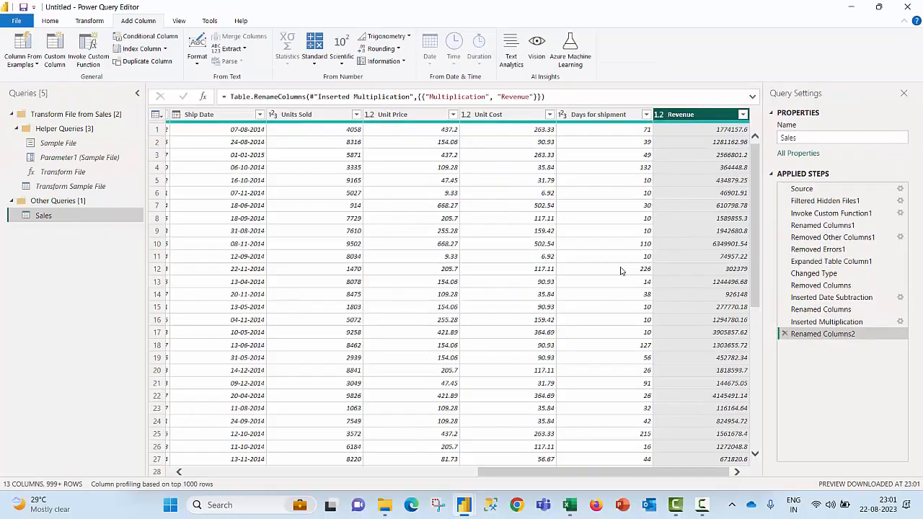
Add a column that multiplies Unit Cost by Units Sold.
click(509, 120)
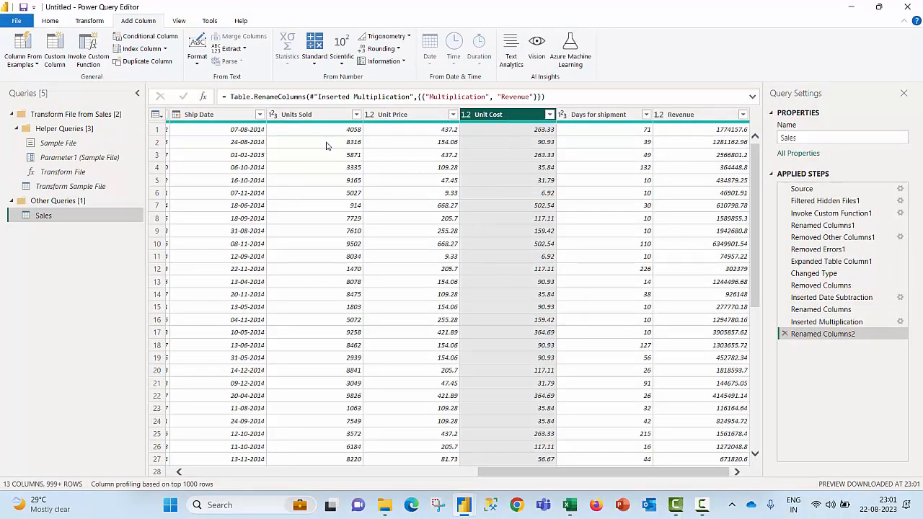
ctrl+click(311, 119)
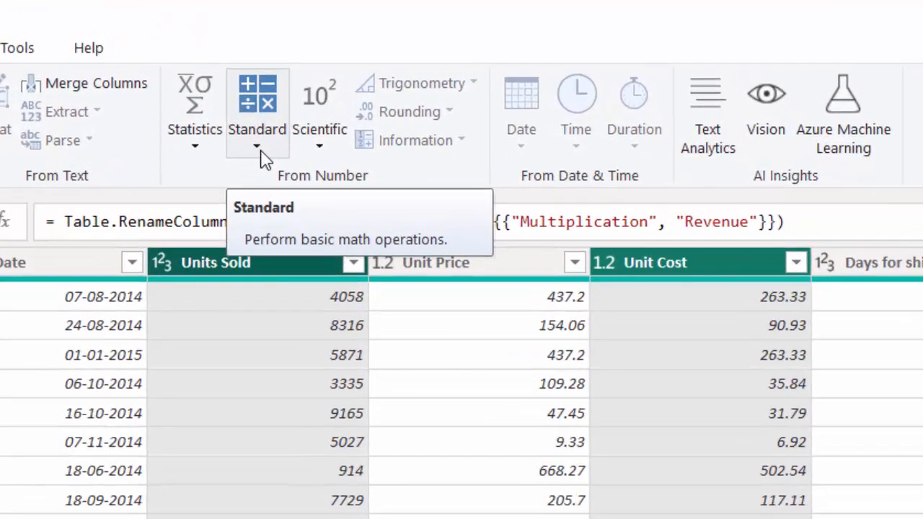
click(263, 153)
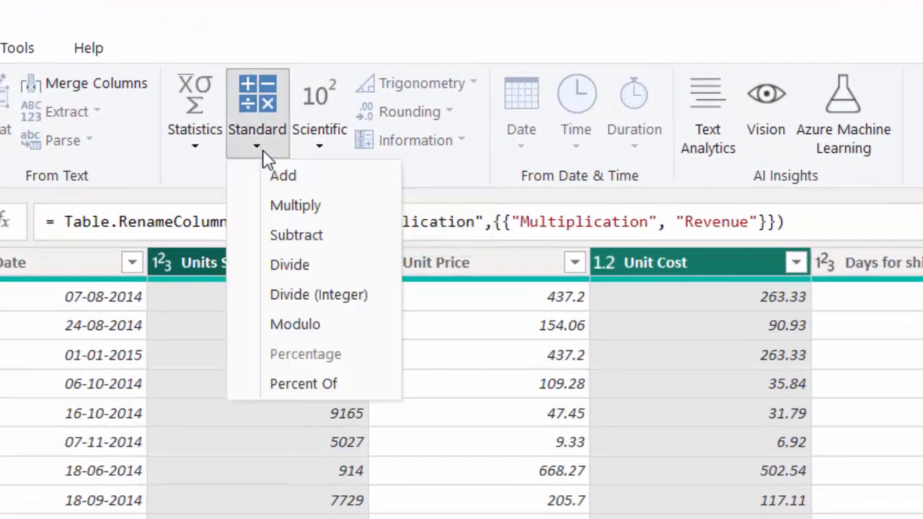
click(291, 209)
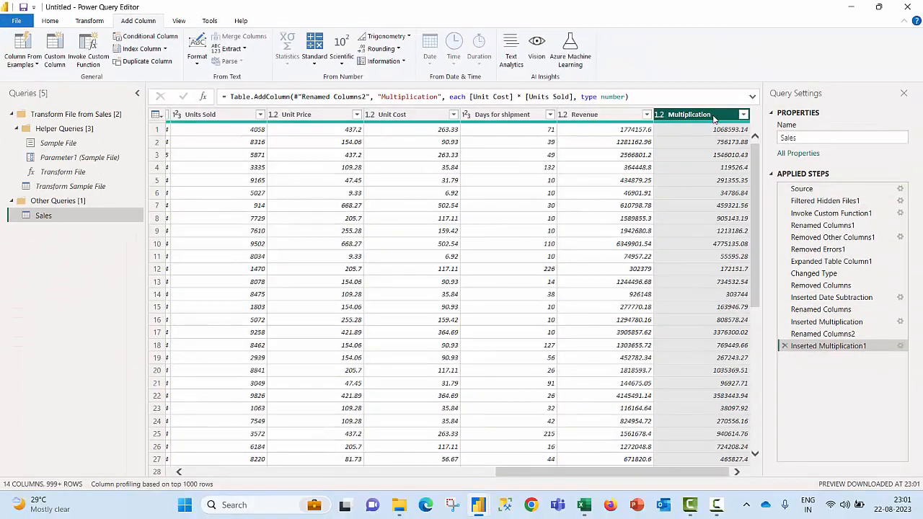
Rename the new cost multiplication column as Cost.
double_click(713, 118)
text(Cost)
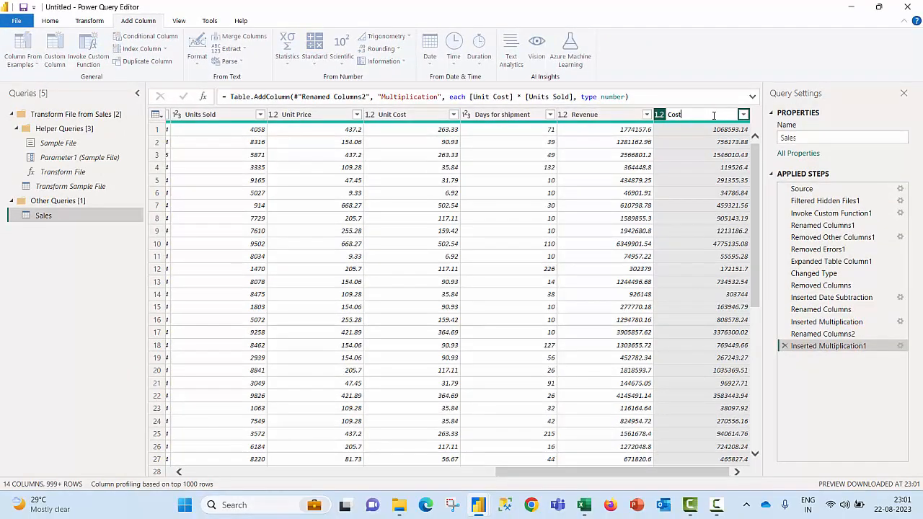
key(Return)
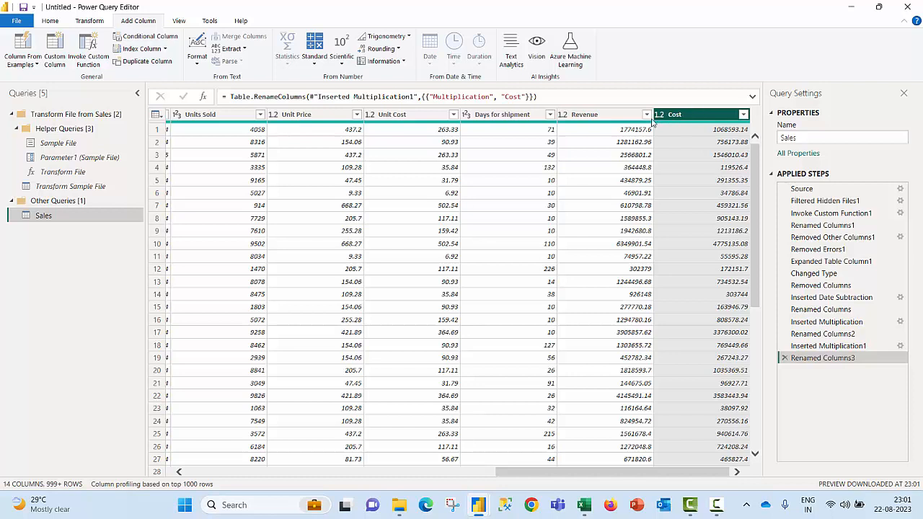
Add a column that subtracts Cost from Revenue and rename it as Profit.
click(602, 119)
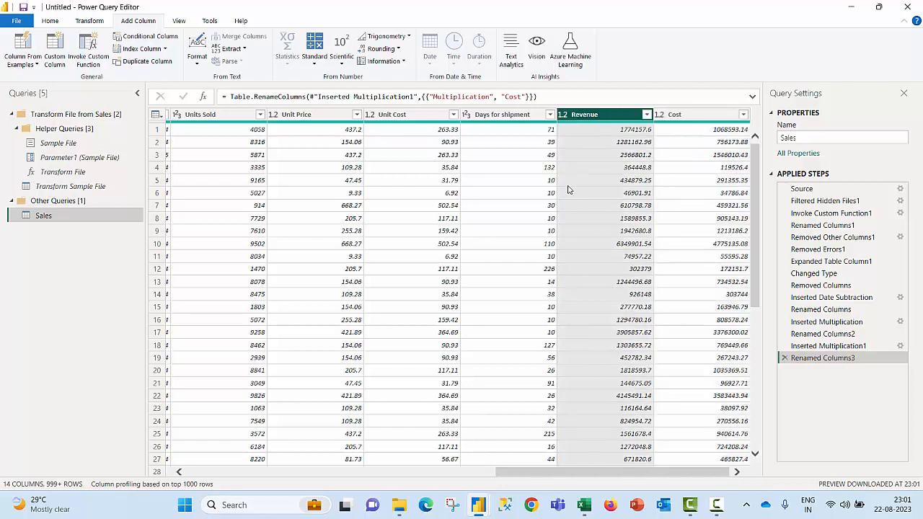
ctrl+click(699, 120)
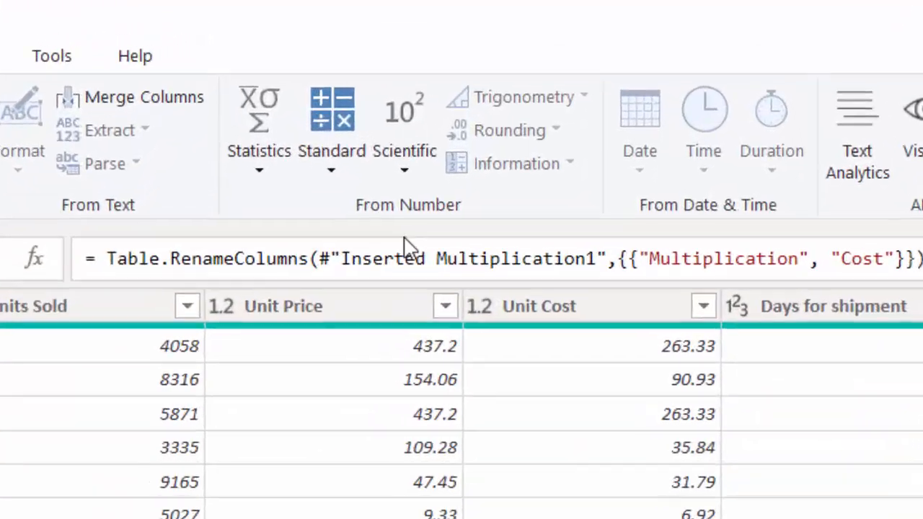
click(321, 105)
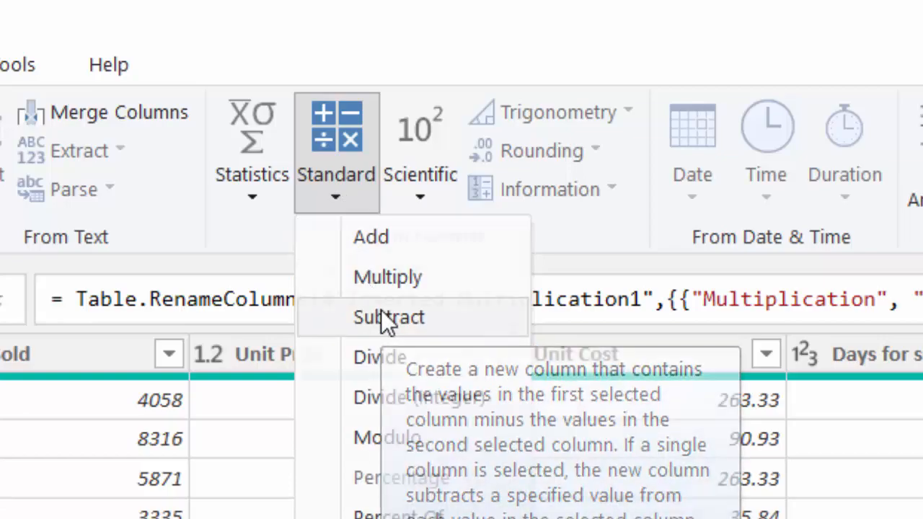
click(382, 318)
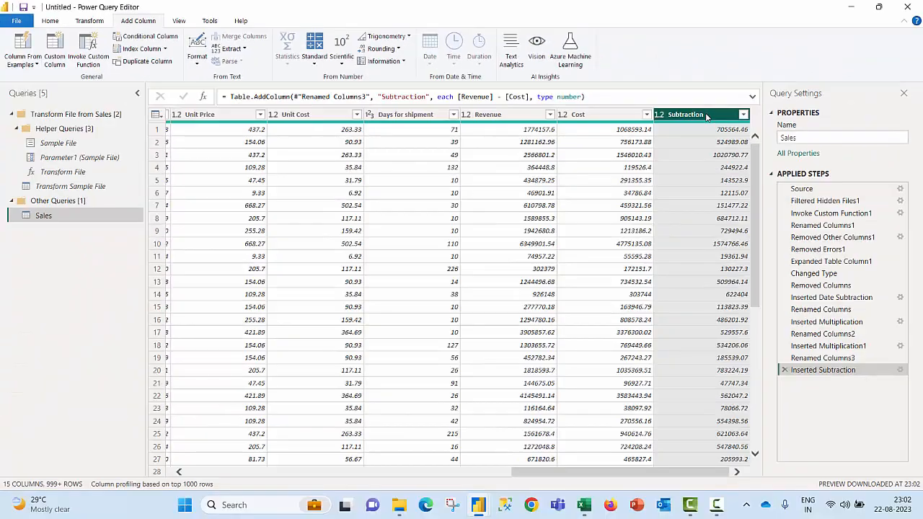
double_click(706, 117)
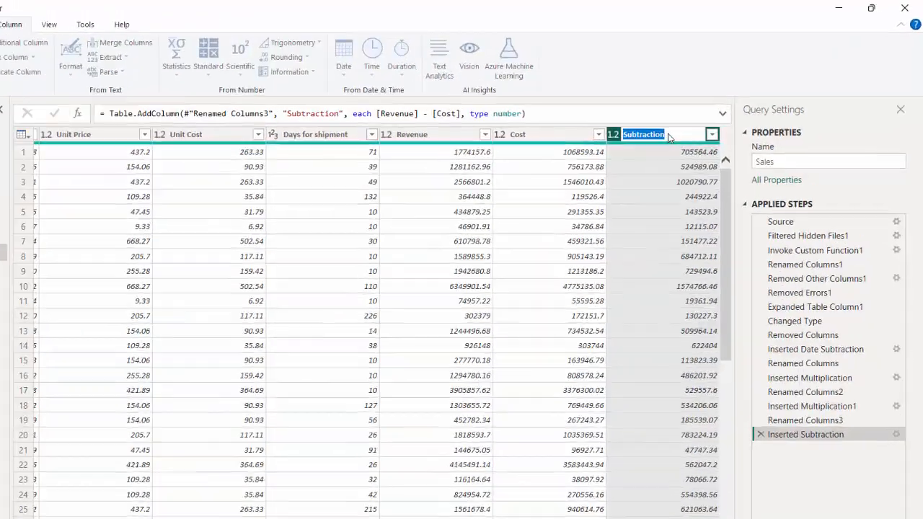
text(Profit)
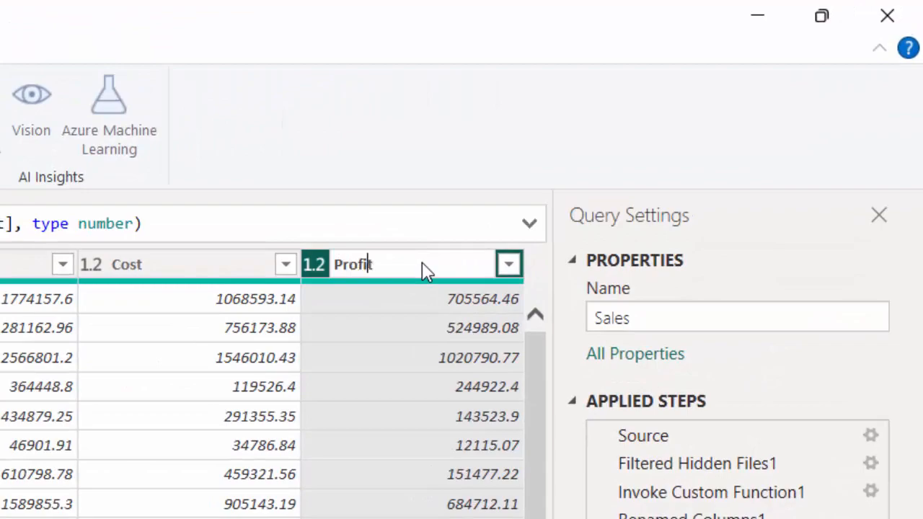
key(Return)
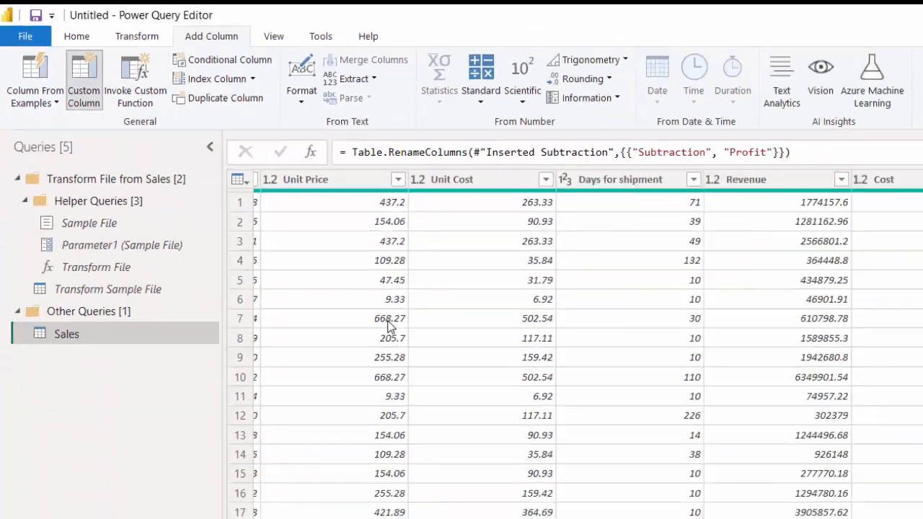
Start a custom column and name it Sales Profit.
click(289, 267)
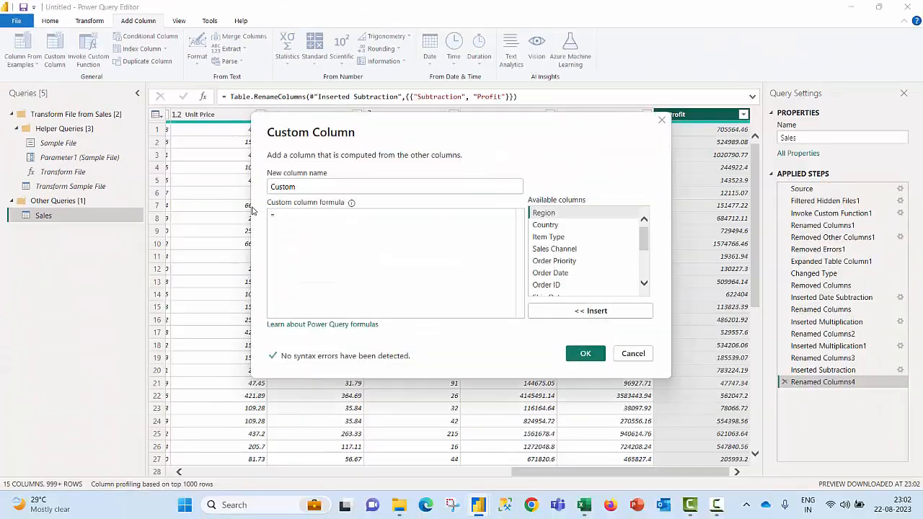
double_click(326, 187)
text(Sales Profi)
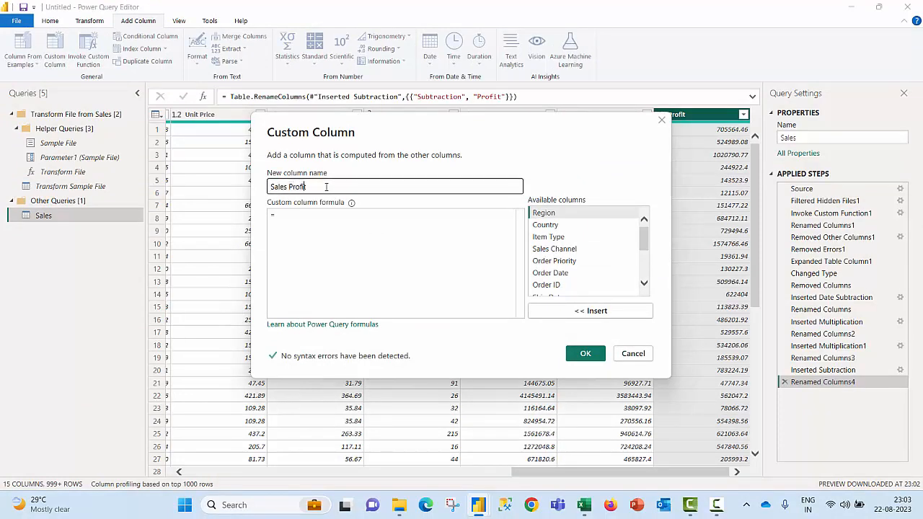
text(t)
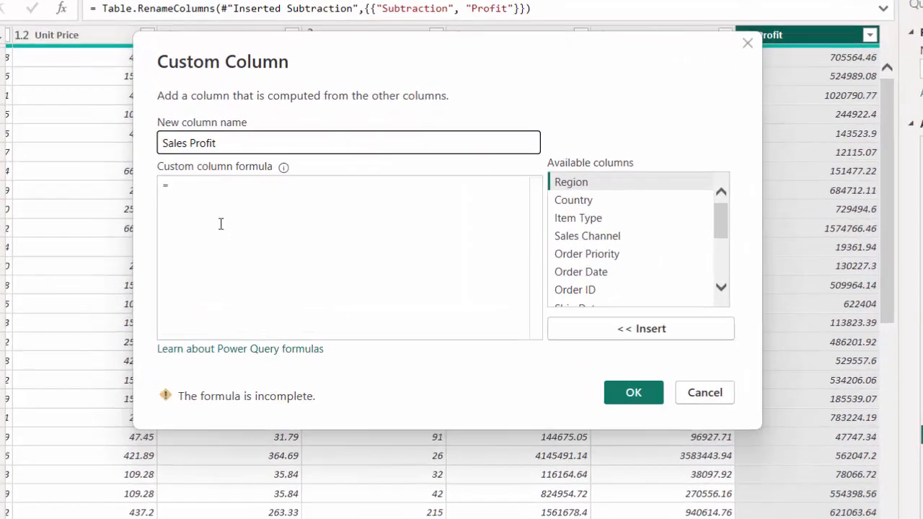
Create the Sales Profit column with the formula ([Unit Price] - [Unit Cost] ) * [Units Sold].
click(297, 217)
text(([)
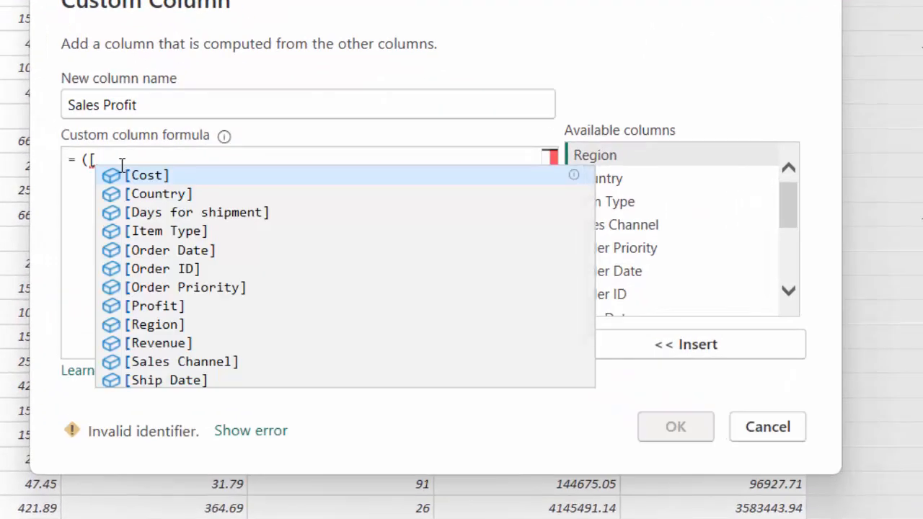
text(u)
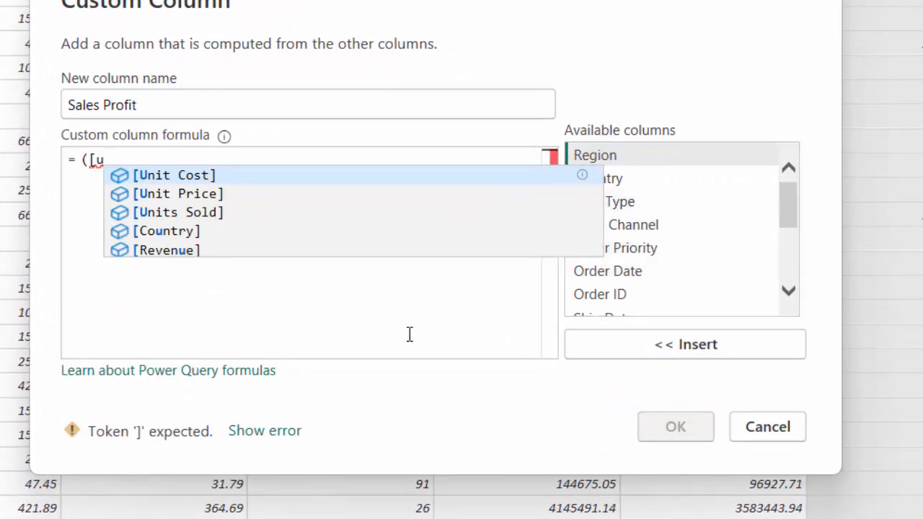
click(219, 195)
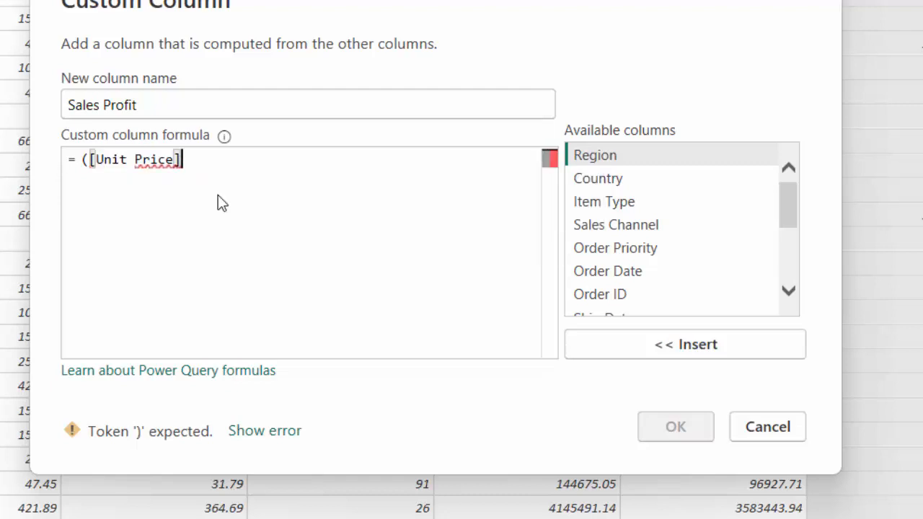
text(- [u)
click(304, 181)
text())
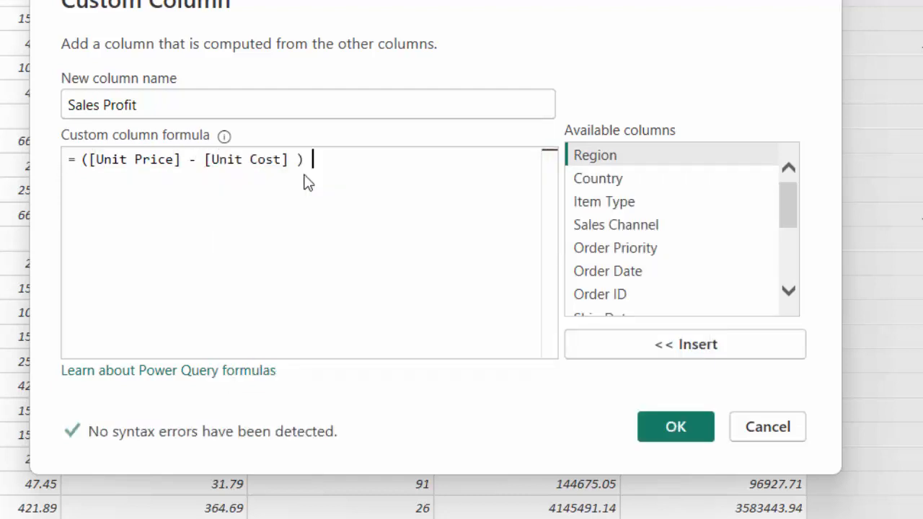
text( * [u)
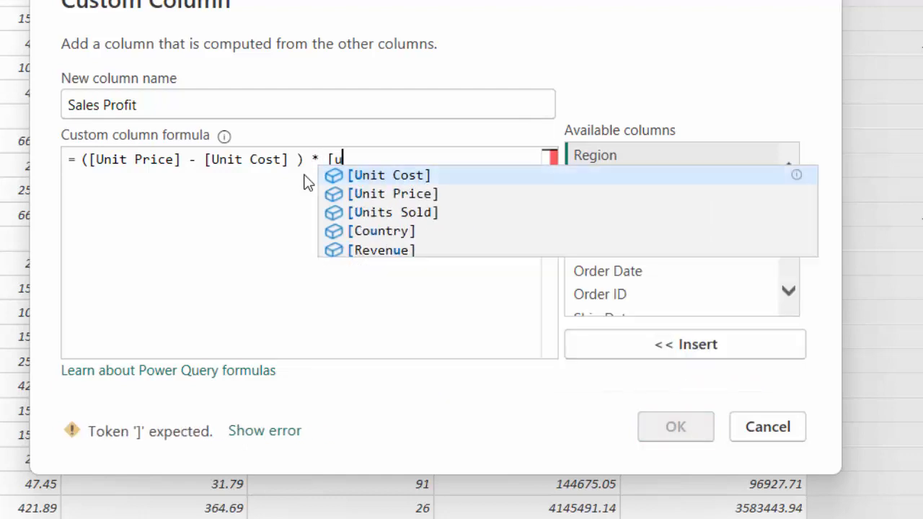
click(331, 212)
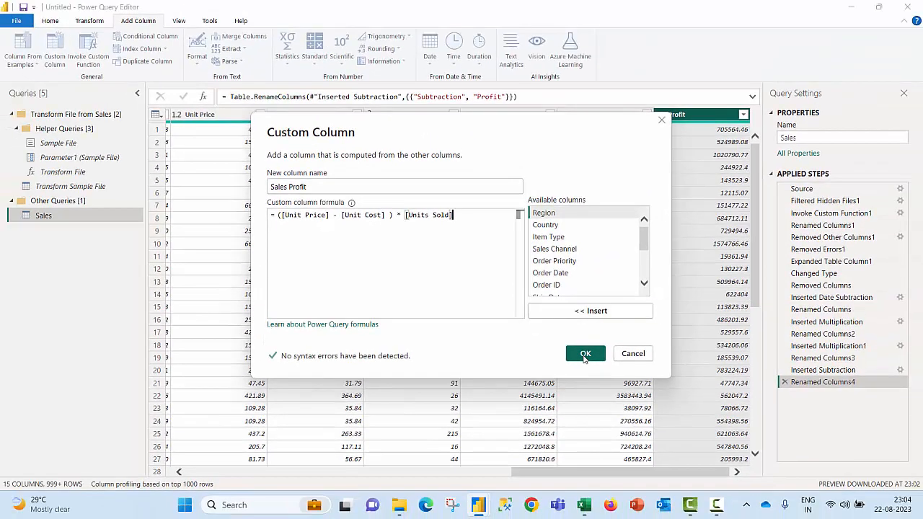
click(585, 354)
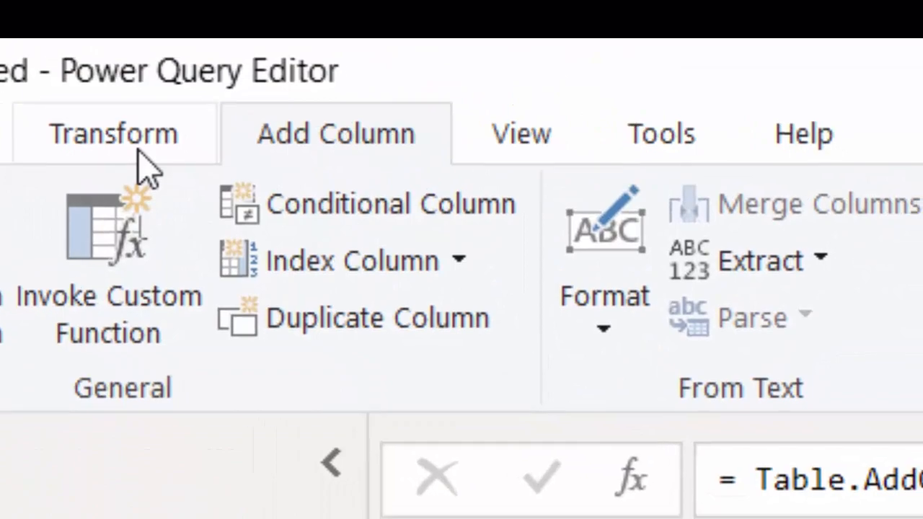
Set the data type of the Sales Profit column to decimal number.
click(94, 24)
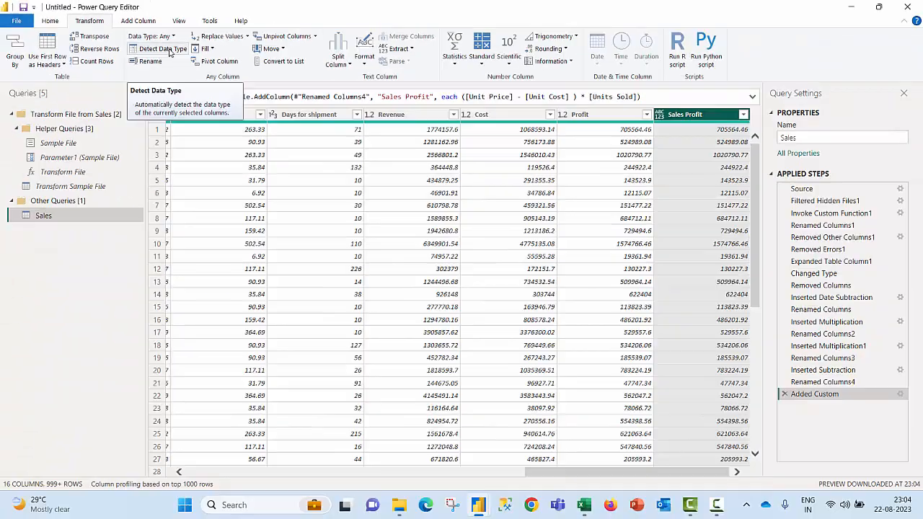
click(317, 189)
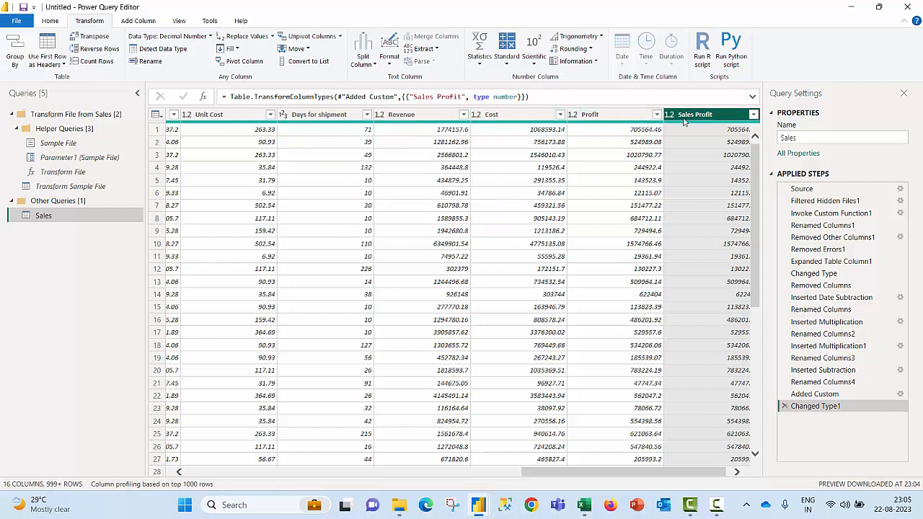
Remove the Revenue, Cost and Profit columns from the Sales query and apply the query changes to the report.
click(410, 116)
ctrl+click(511, 117)
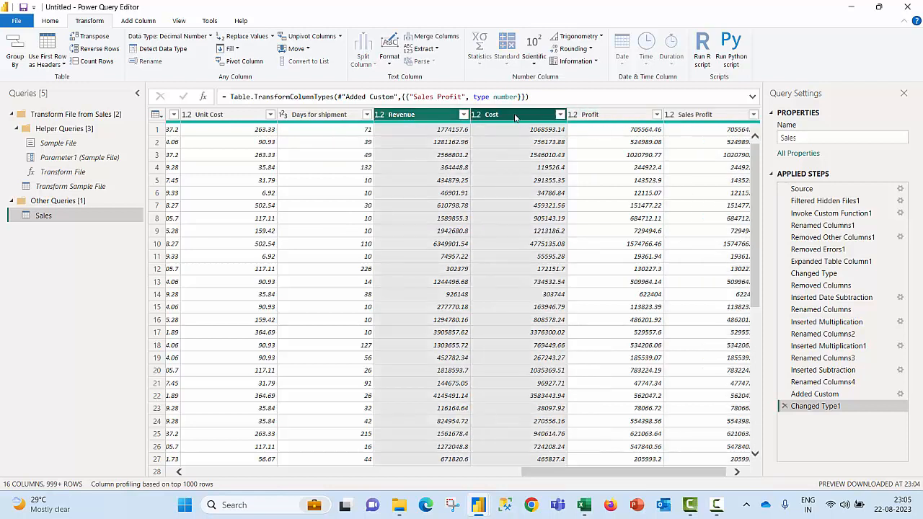
ctrl+click(599, 116)
right_click(652, 118)
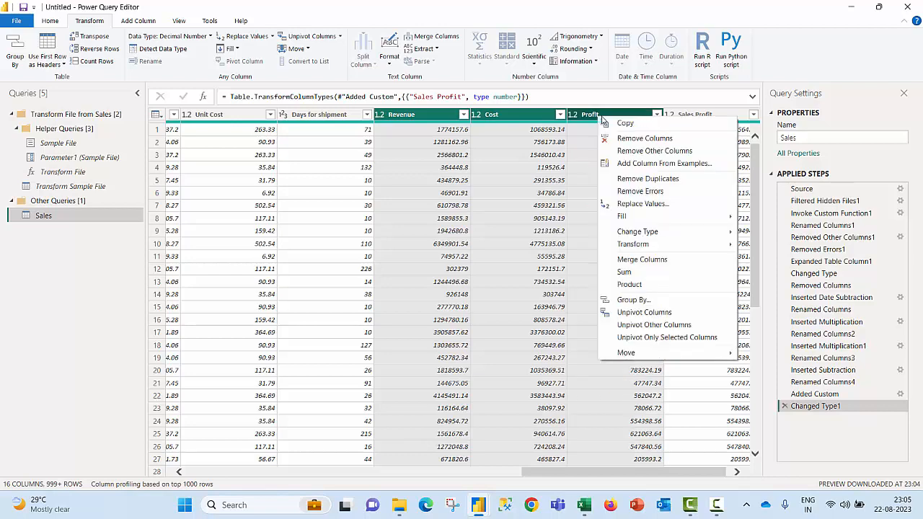
click(703, 139)
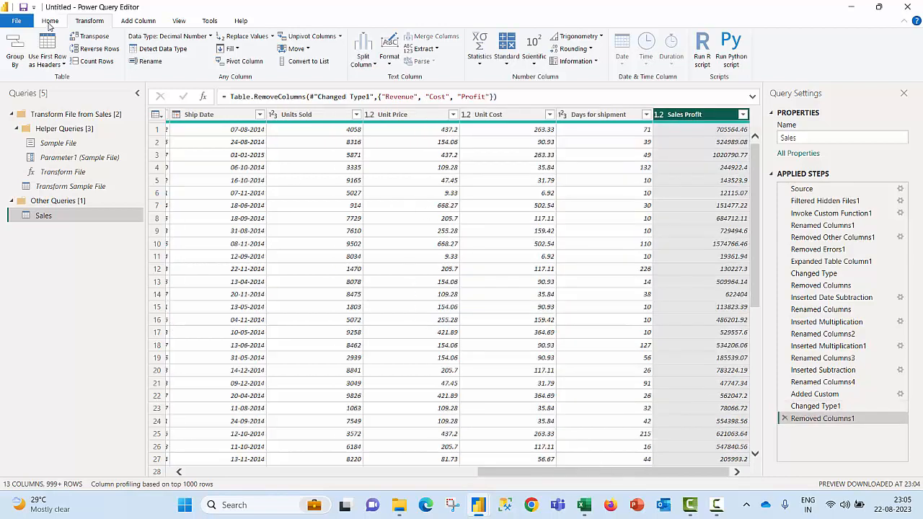
click(50, 22)
click(16, 48)
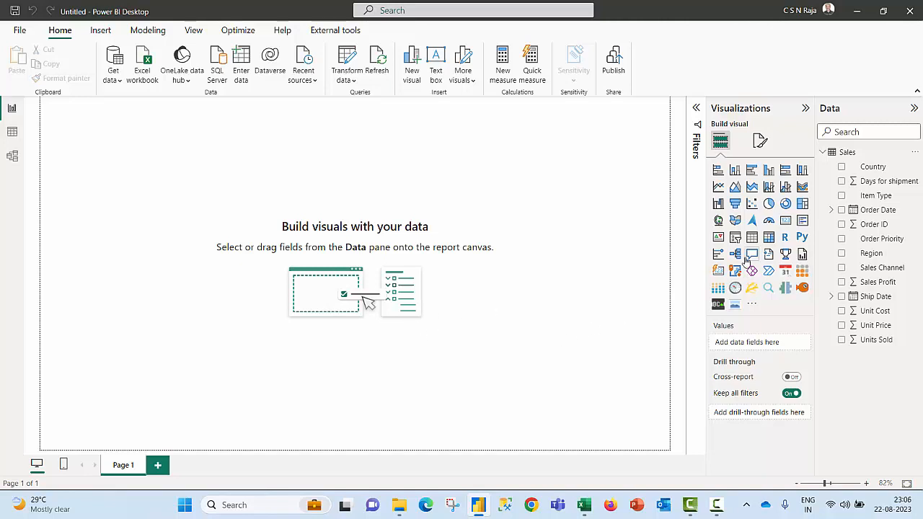
Add a card visual showing the earliest Order Date and place it near the report page's upper left corner.
click(785, 221)
click(841, 210)
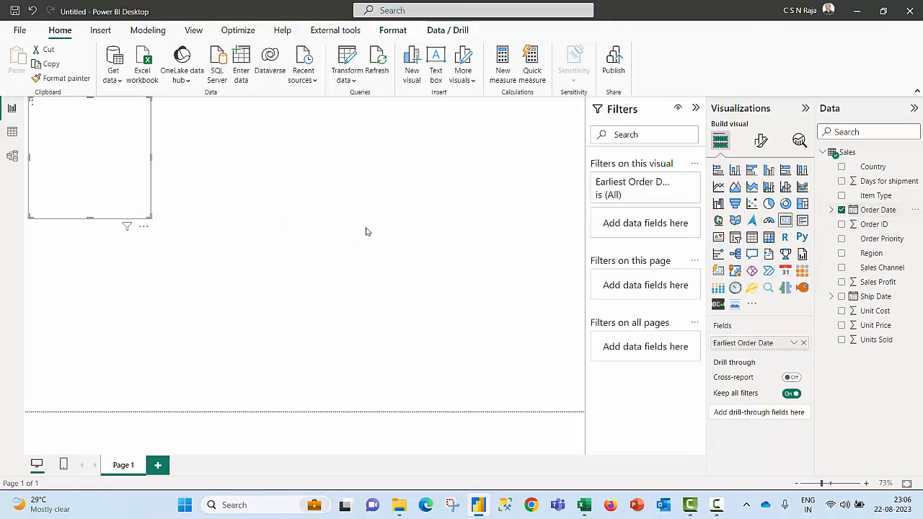
drag(91, 99, 169, 174)
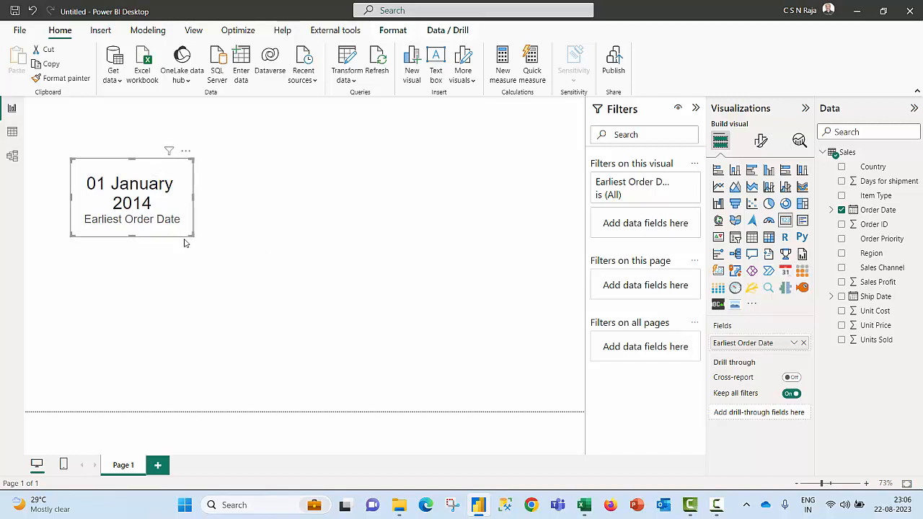
Duplicate the order date card, place the copy beside the original and make it show the latest Order Date.
key(ctrl+c)
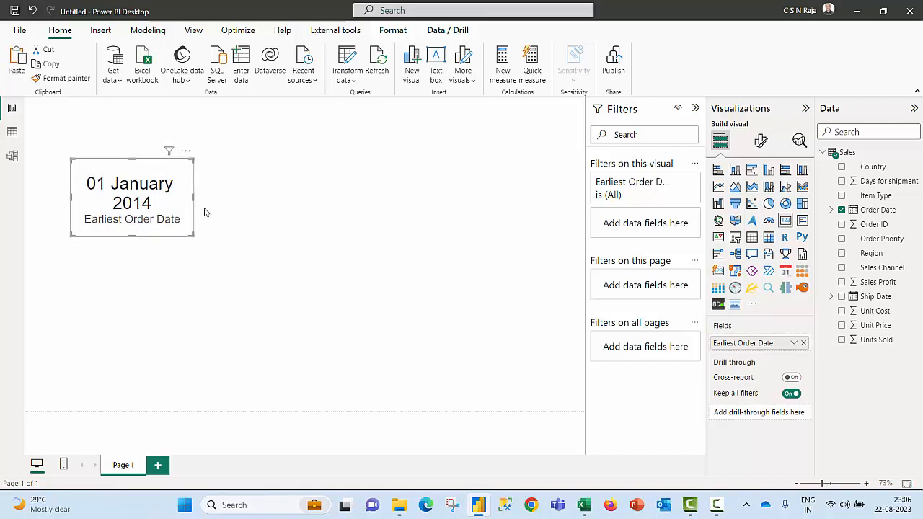
key(ctrl+v)
drag(184, 177, 304, 172)
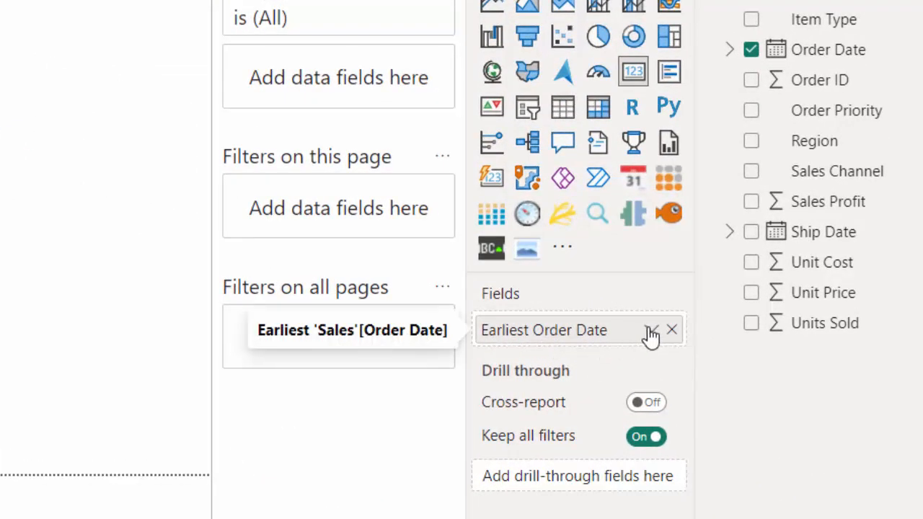
click(651, 330)
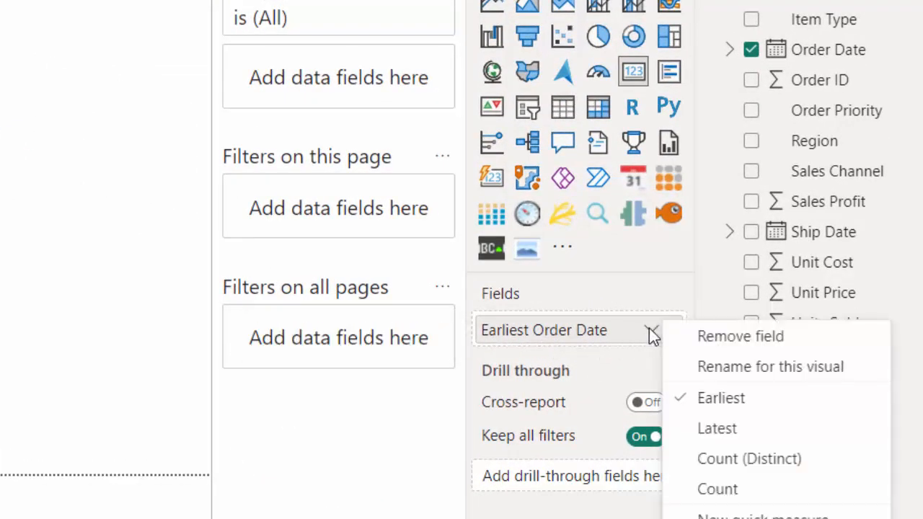
click(719, 430)
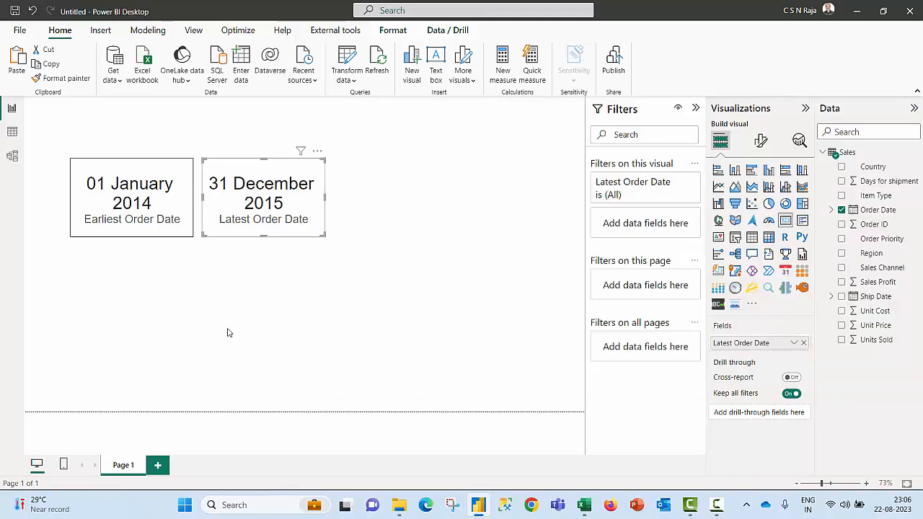
Add a slicer below the earliest order date card using the Year level of the Order Date hierarchy.
click(228, 333)
click(734, 236)
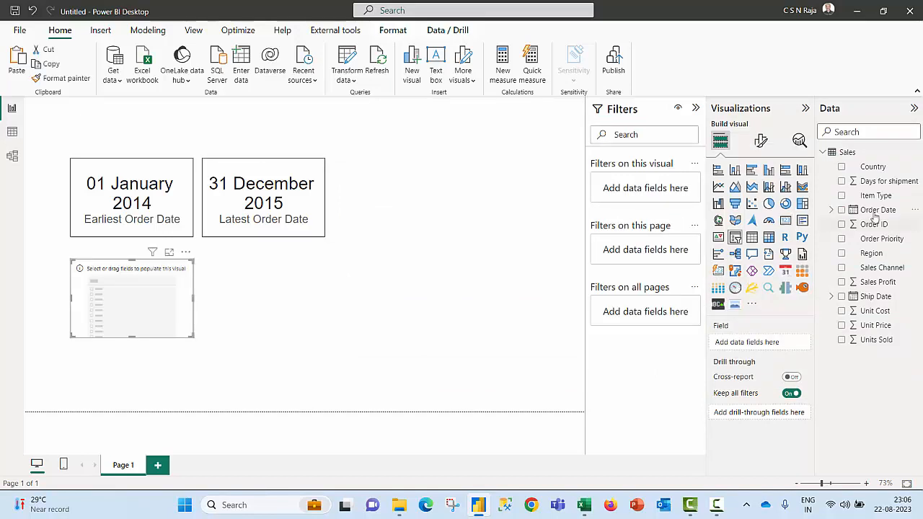
click(831, 210)
click(840, 224)
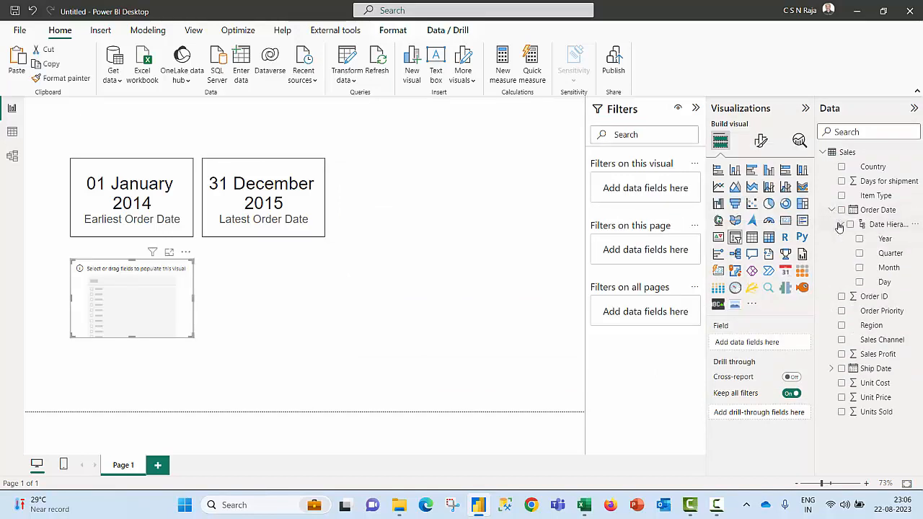
click(858, 240)
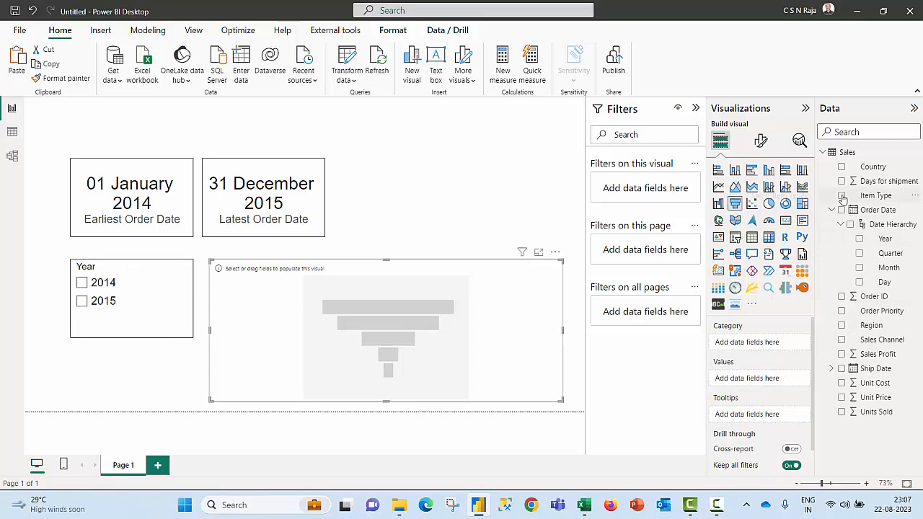
Fill the empty funnel chart with Item Type as the category and Sales Profit as the values.
click(842, 196)
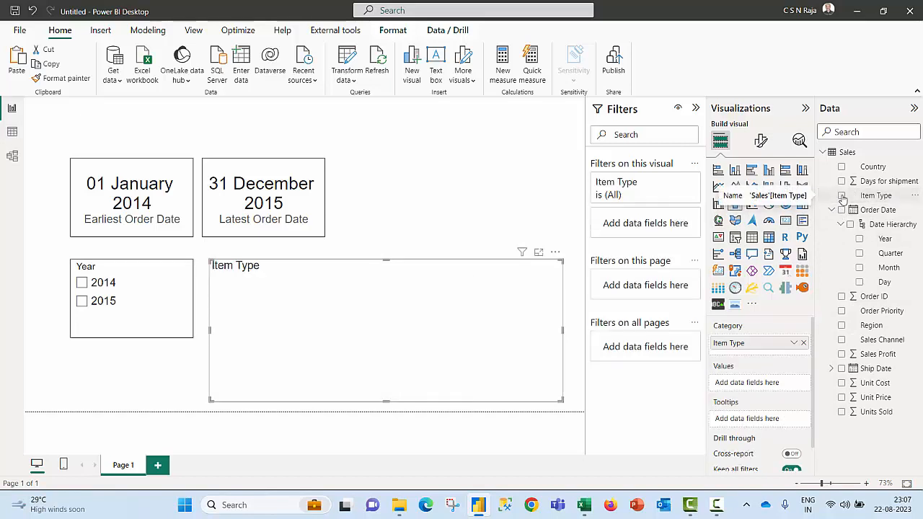
click(841, 353)
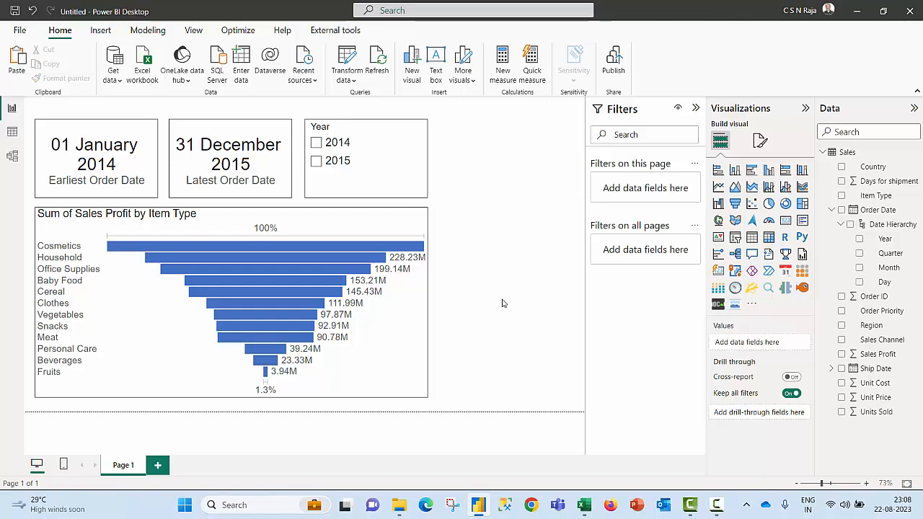
Move Sales 2016.csv from the desktop into the Sales folder and refresh the report data in Power BI Desktop.
key(super)
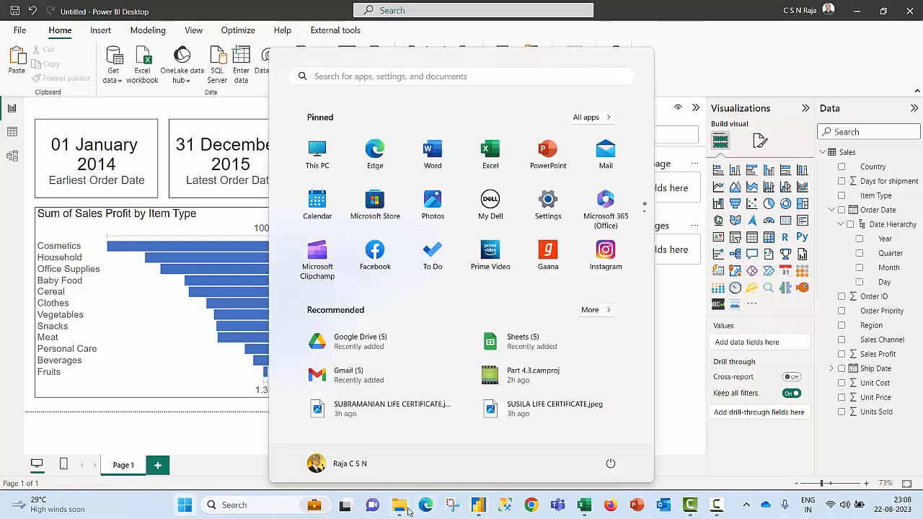
click(399, 505)
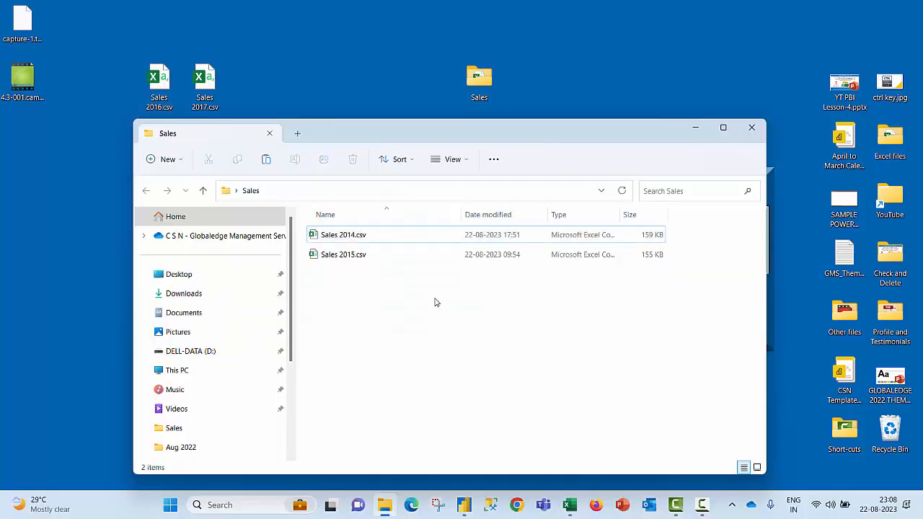
key(ctrl+v)
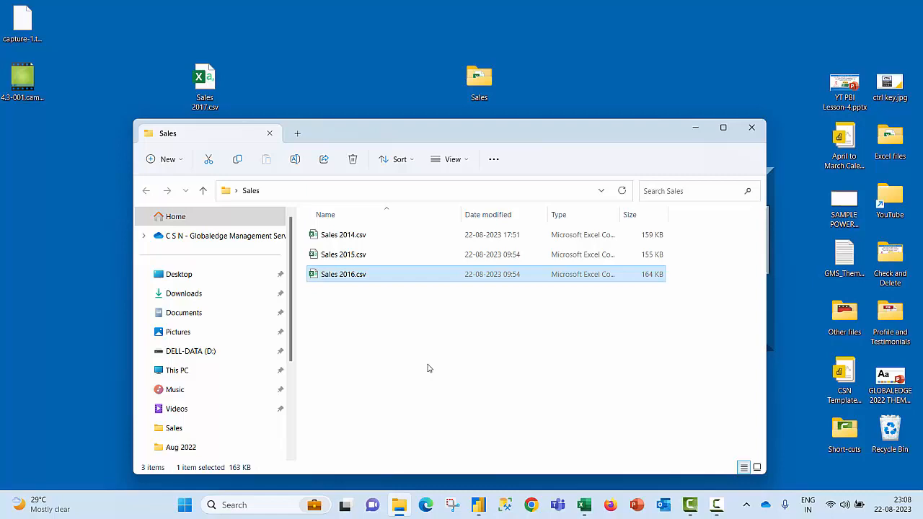
click(428, 368)
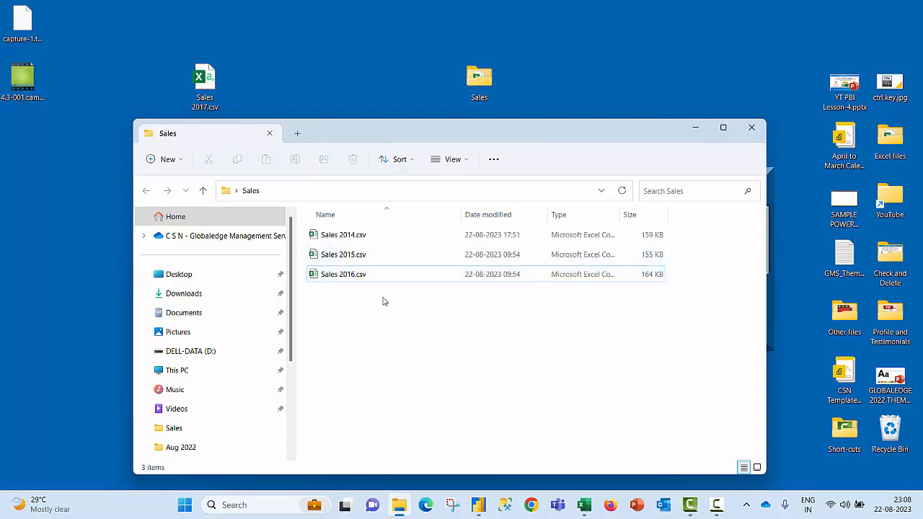
click(478, 505)
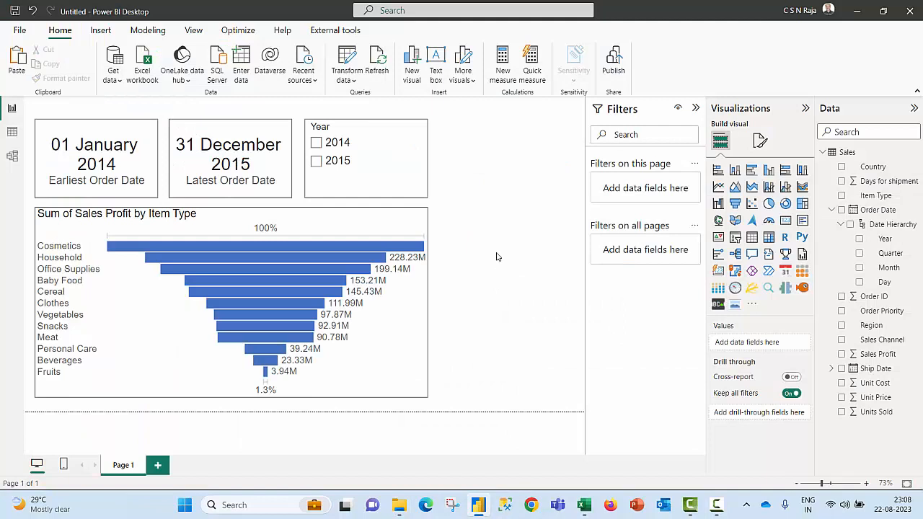
click(378, 67)
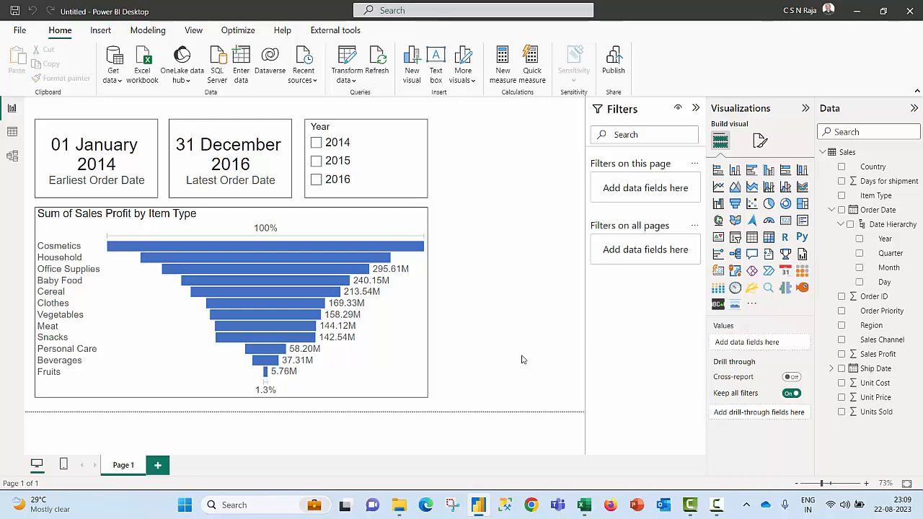
Move Sales 2017.csv from the desktop into the Sales folder and refresh the Power BI Desktop report data again.
click(479, 504)
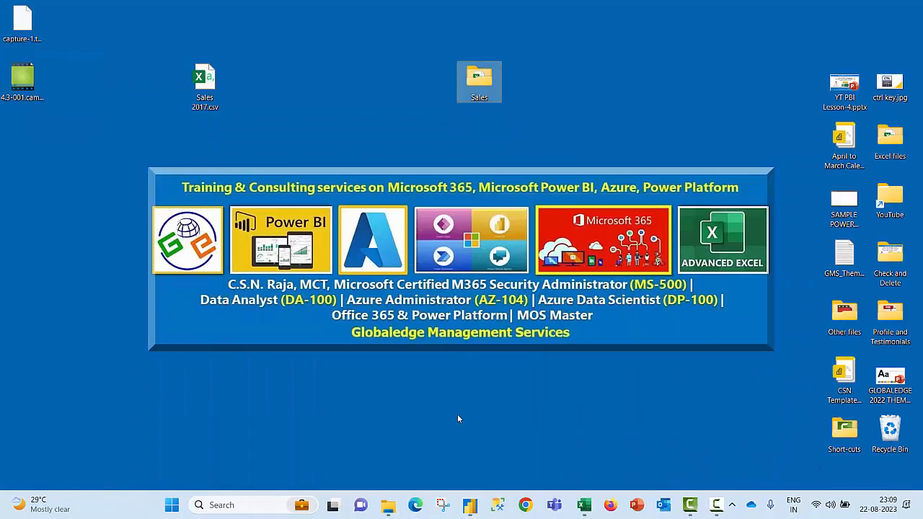
click(205, 85)
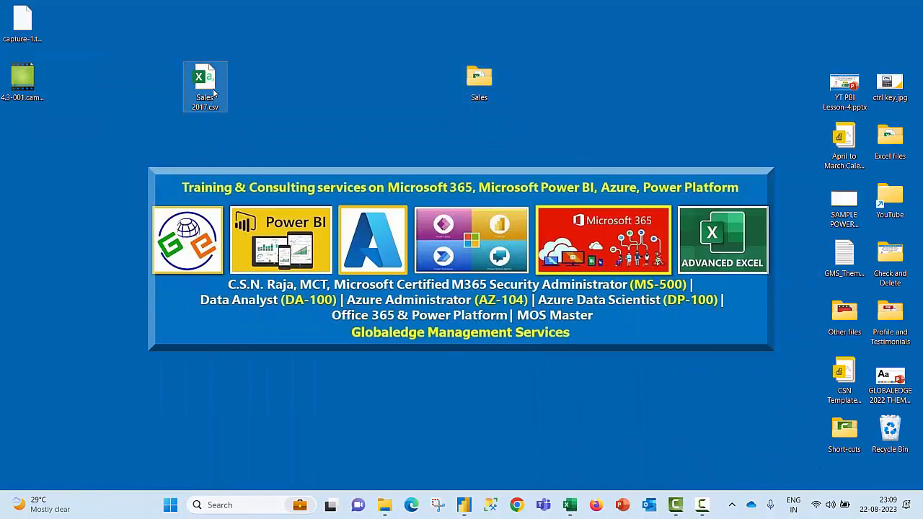
key(ctrl+x)
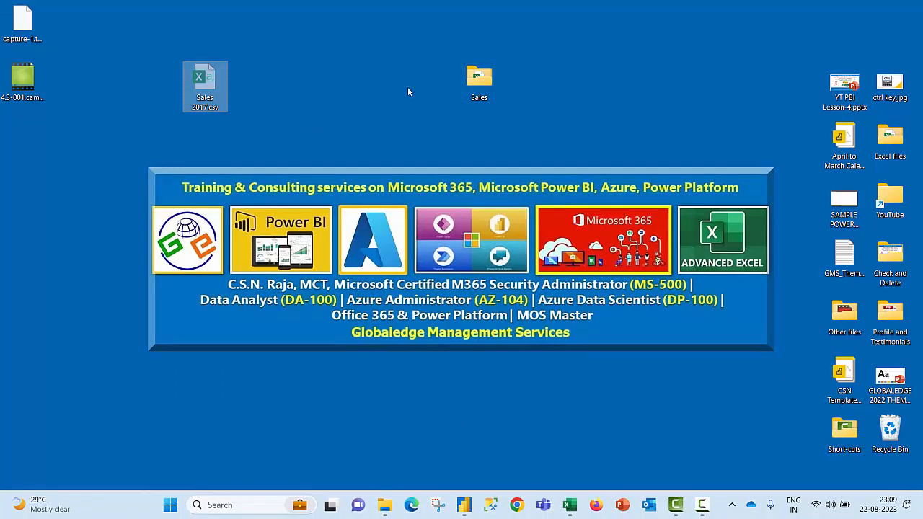
double_click(479, 79)
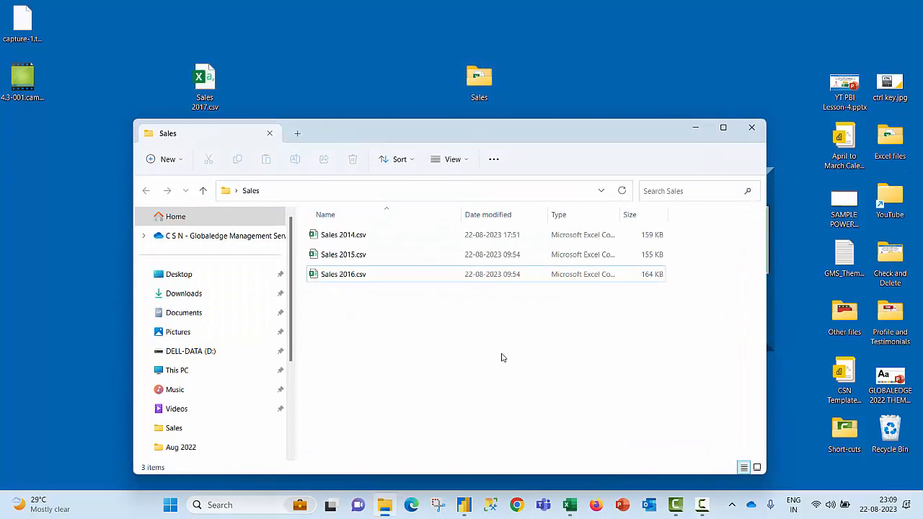
key(ctrl+v)
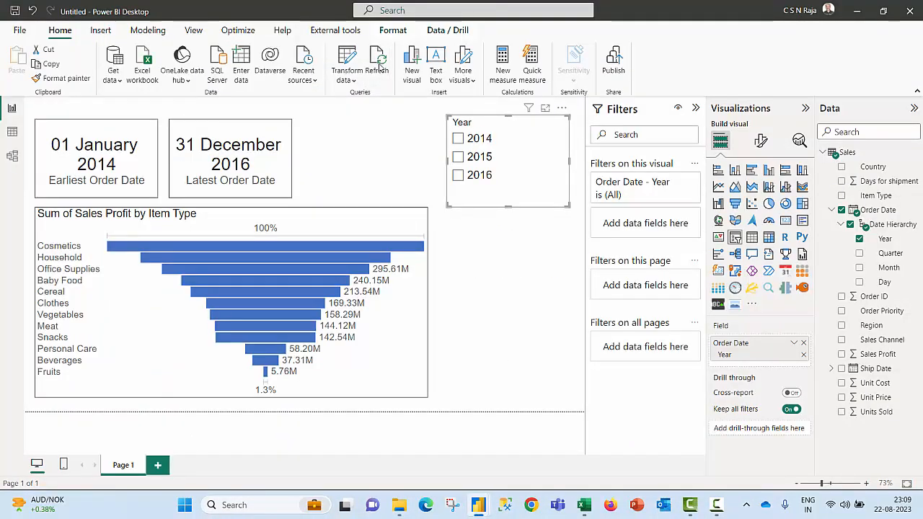
click(378, 66)
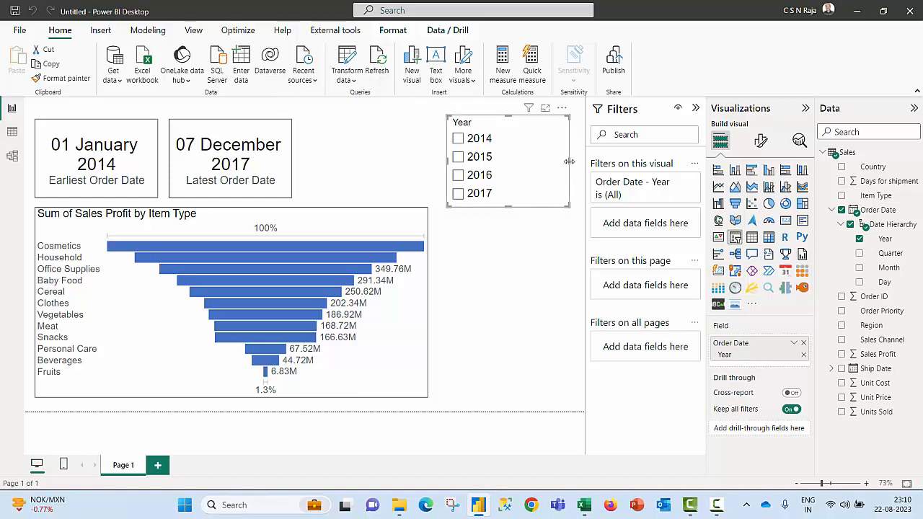
Narrow the Year slicer by pulling its right edge inward.
drag(570, 160, 513, 176)
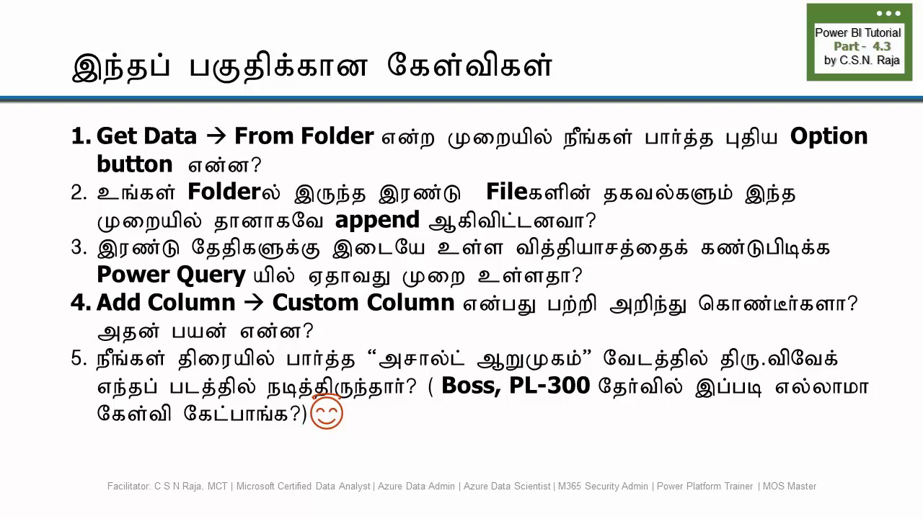
key(Right)
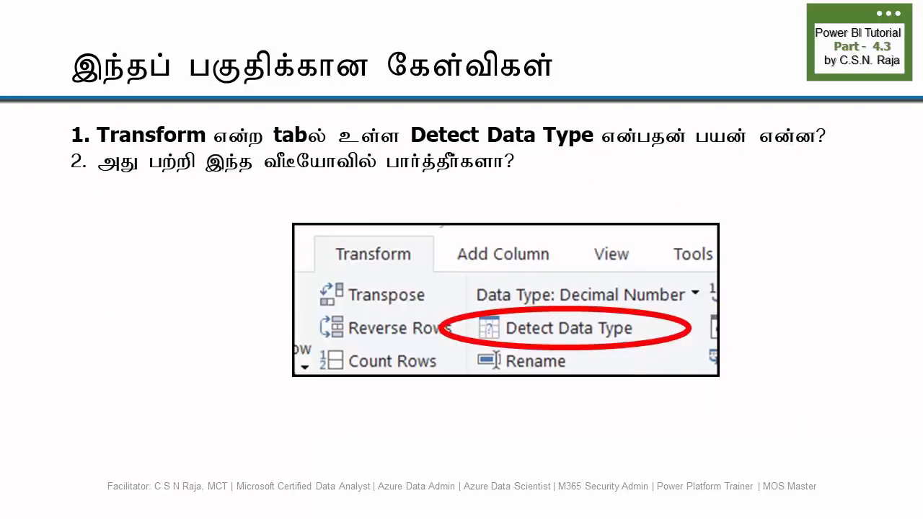